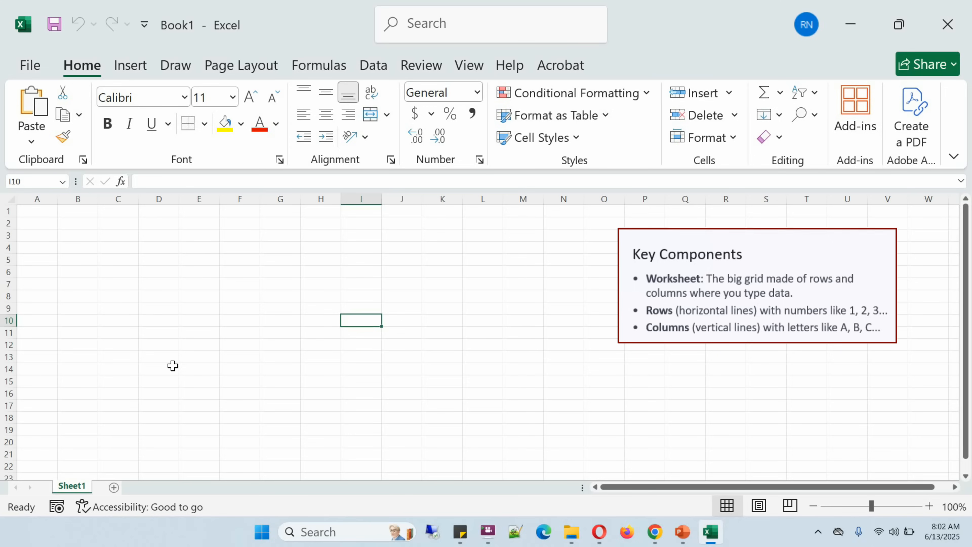
Select the row ranges A1:D1, A2:D2 and A3:D3 one after another to examine the worksheet's rows
left_click(41, 211)
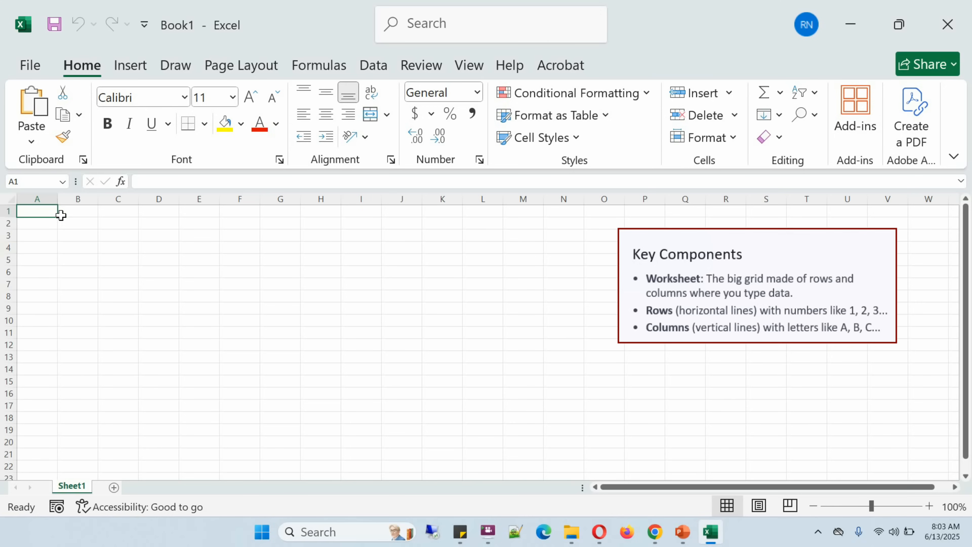
left_click_drag(48, 210, 163, 210)
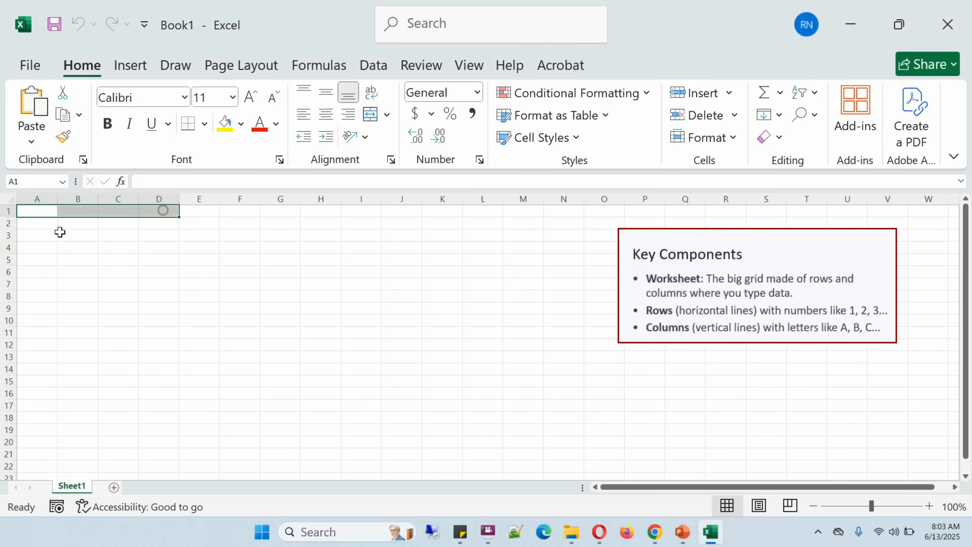
left_click_drag(35, 223, 159, 224)
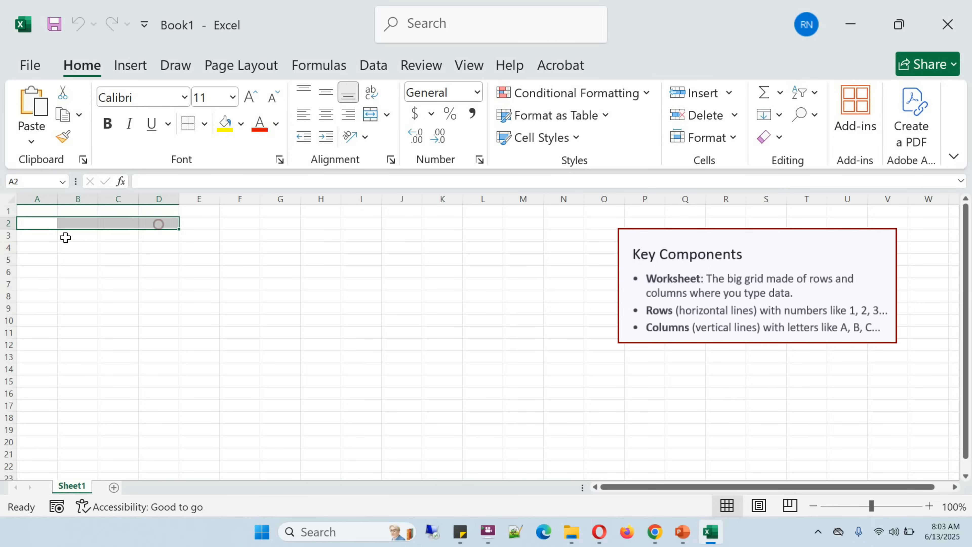
left_click_drag(31, 235, 157, 232)
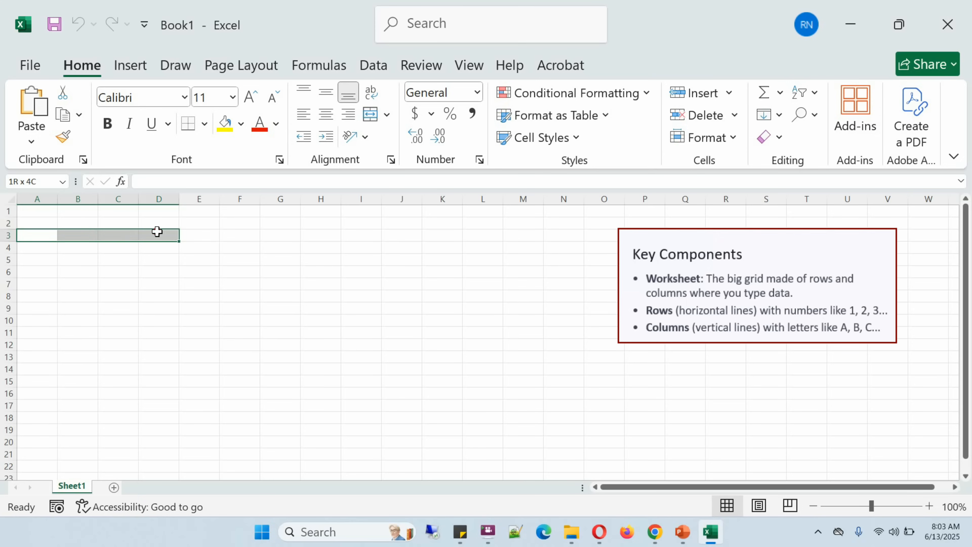
left_click(58, 280)
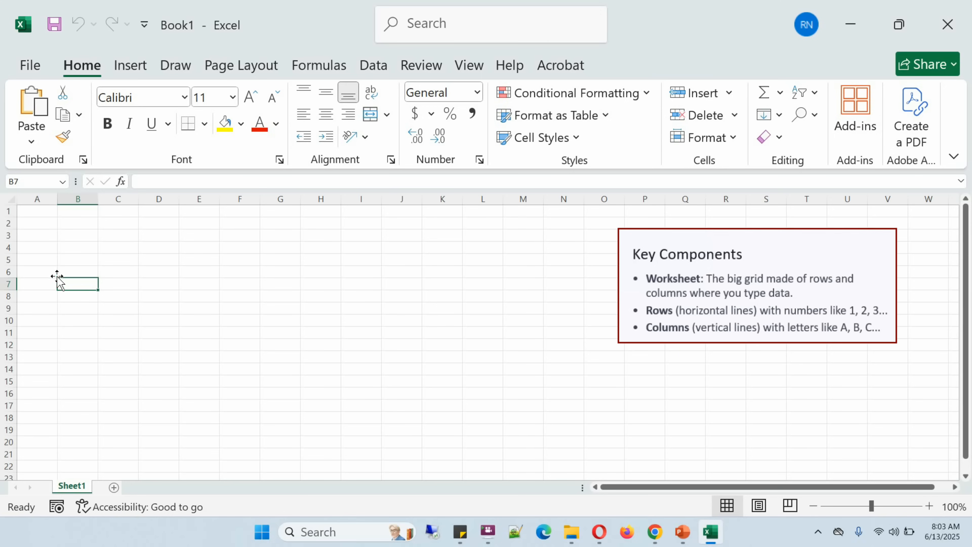
Select the column ranges A1:A7, B1:B7 and C1:C7 one after another to examine the worksheet's columns
left_click_drag(38, 212, 42, 277)
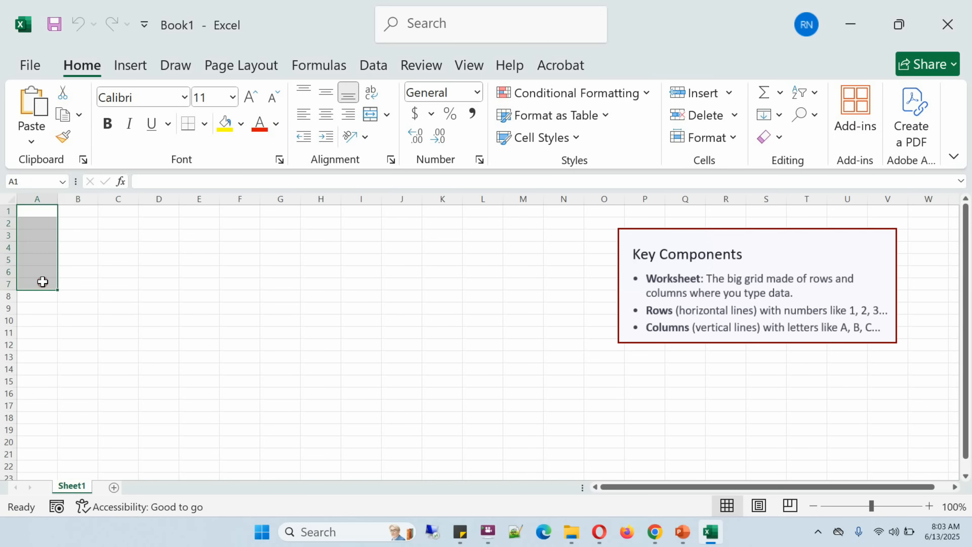
left_click_drag(76, 211, 80, 278)
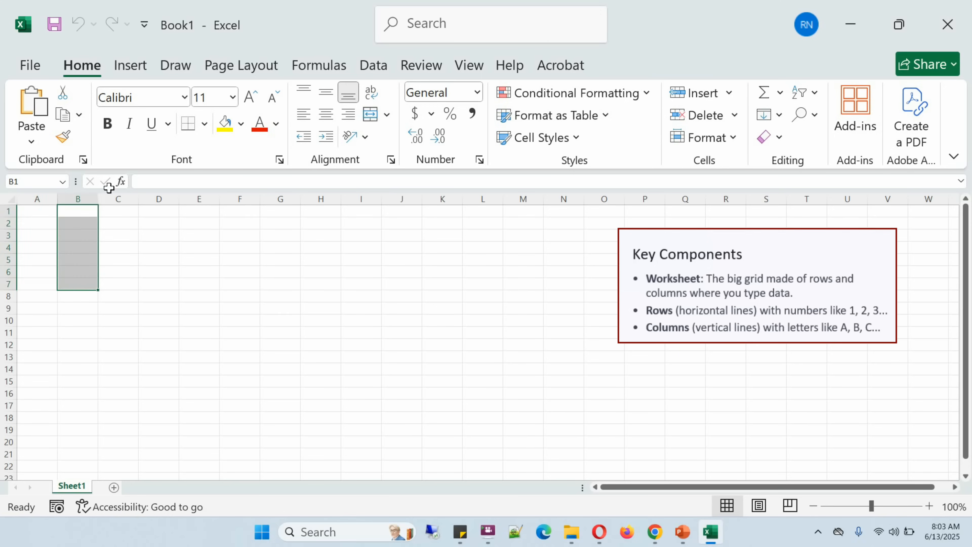
left_click_drag(117, 211, 122, 285)
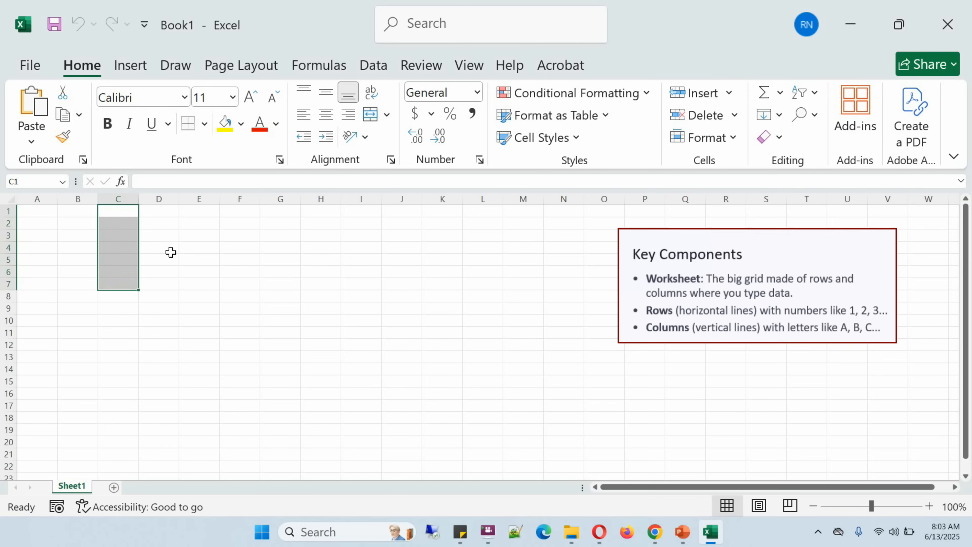
left_click_drag(169, 251, 182, 256)
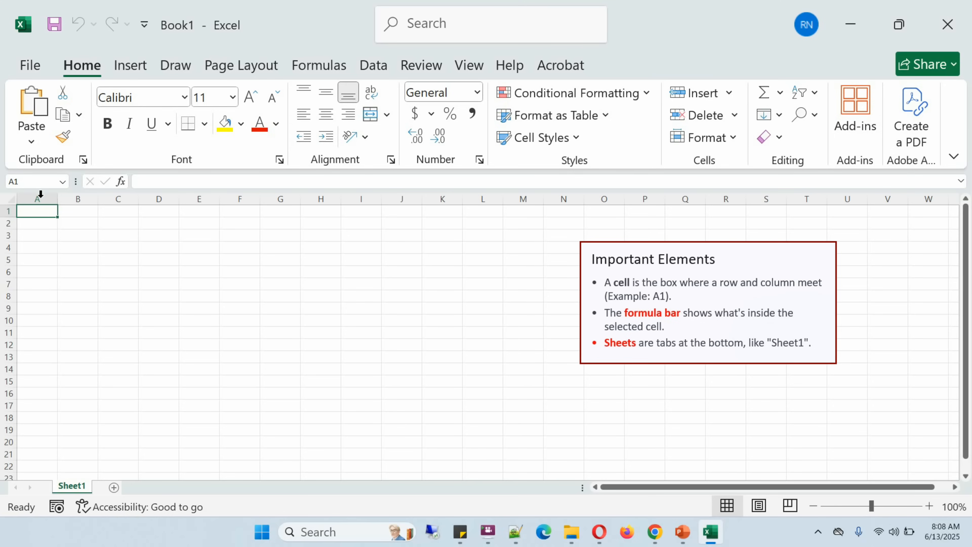
Enter "ko" in cell B2 and "l" in cell B3, and examine each cell's content in the formula bar
left_click(33, 221)
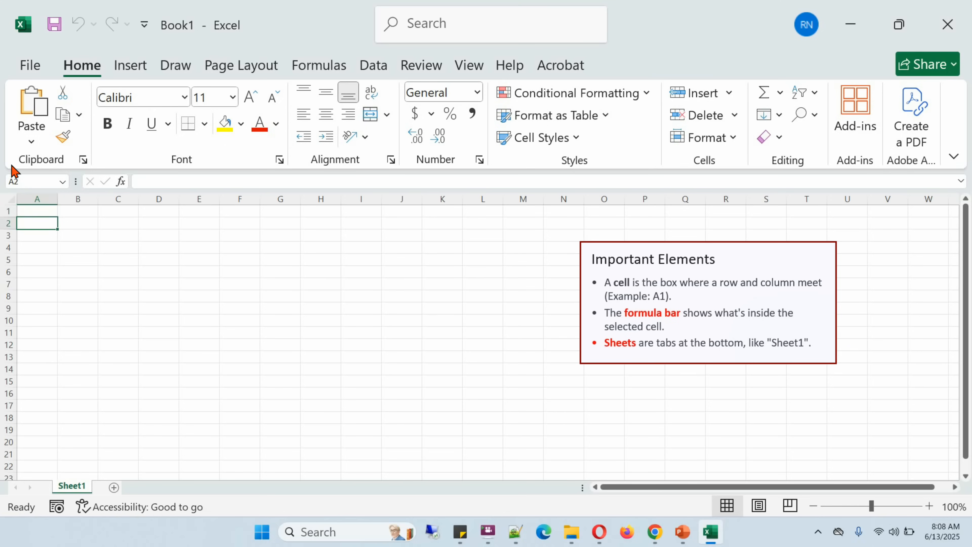
left_click(74, 227)
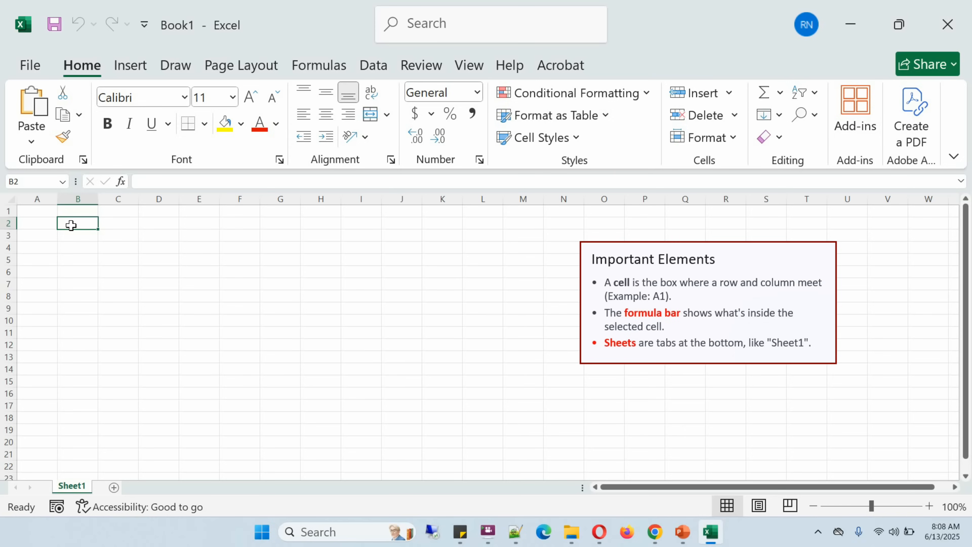
type("ko")
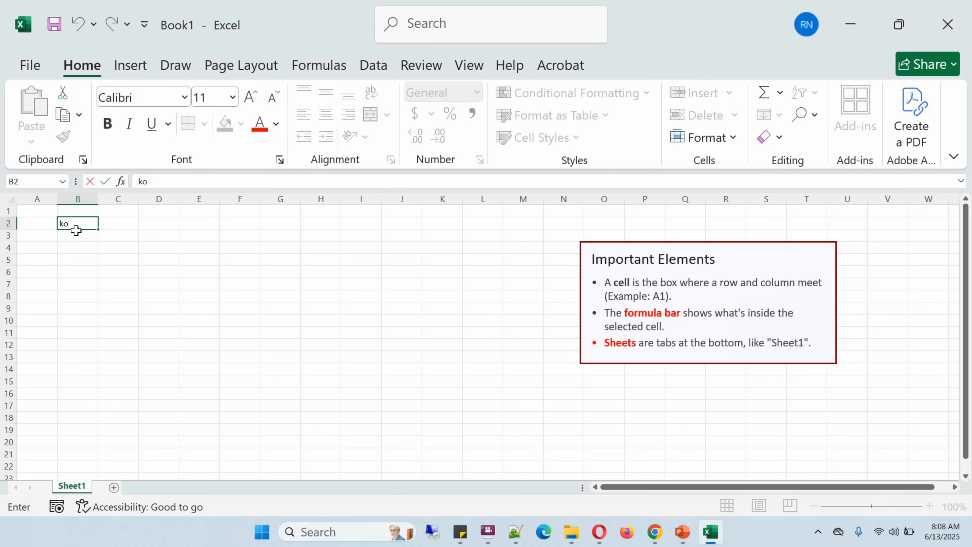
key("Return")
type("l")
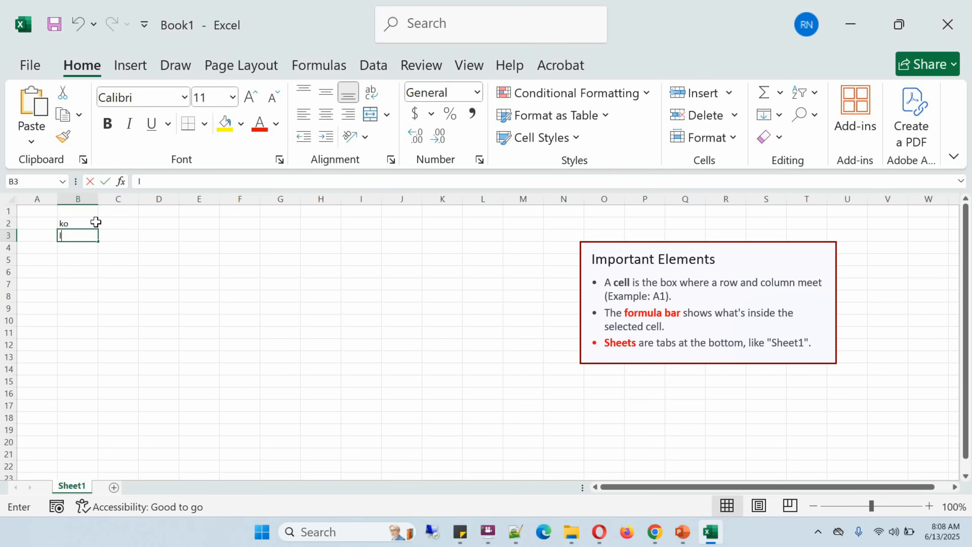
left_click(78, 223)
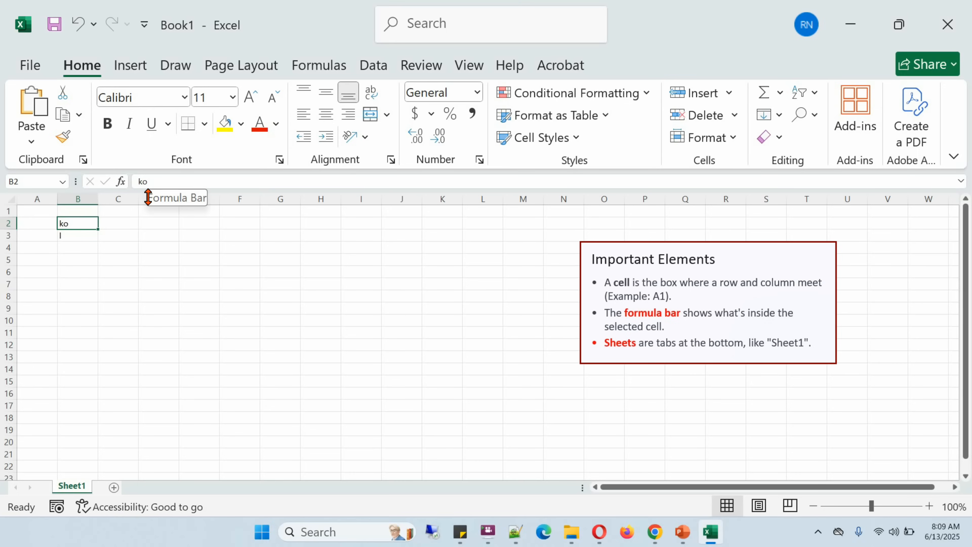
left_click(77, 233)
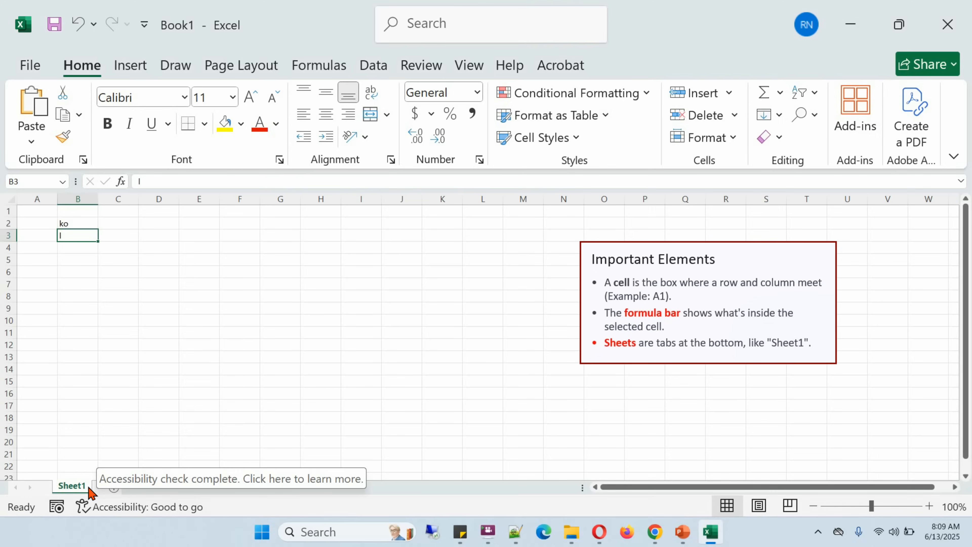
Look at the options available for Sheet1 without choosing any, and add a new worksheet to the workbook
right_click(77, 489)
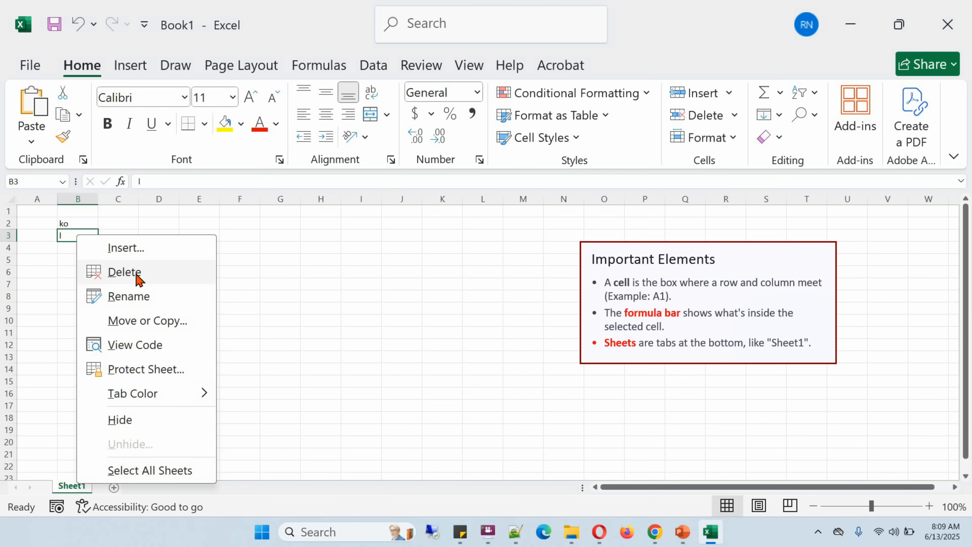
left_click(294, 400)
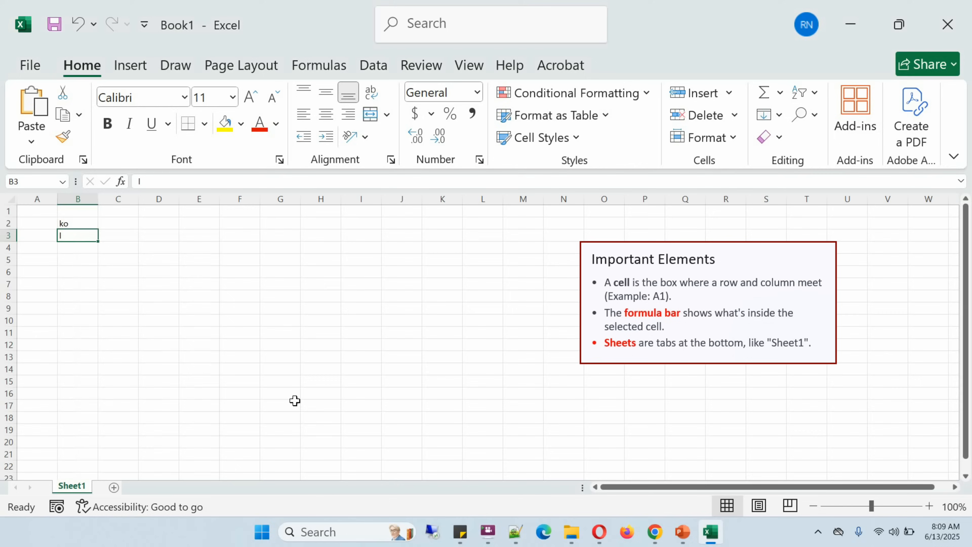
left_click(114, 487)
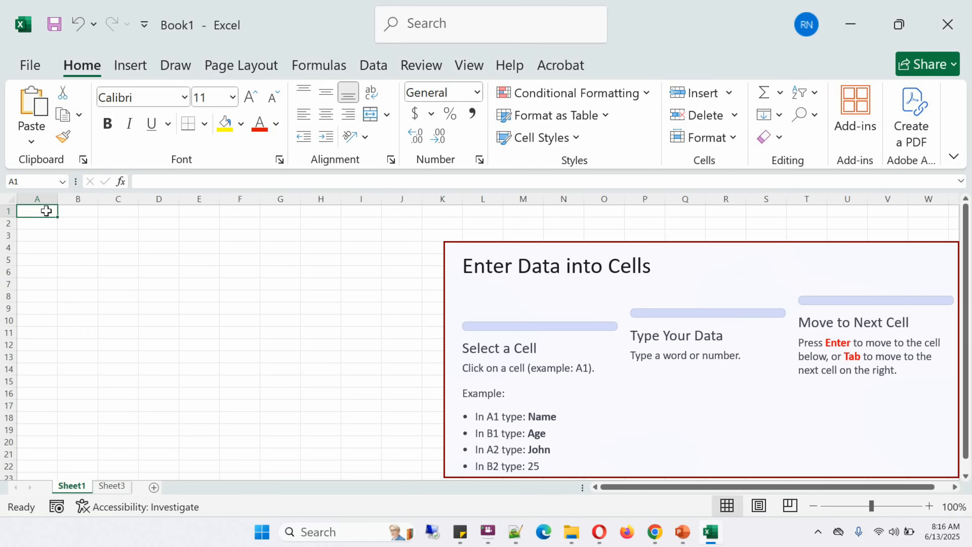
Enter the headers "Name" in cell A1 and "Age" in cell B1 of Sheet1
type("Name")
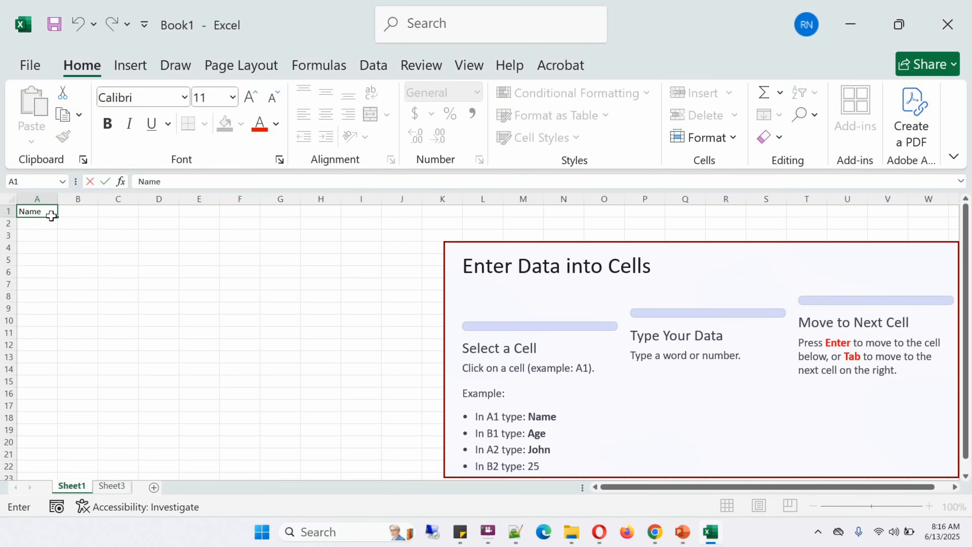
key("Tab")
type("Age")
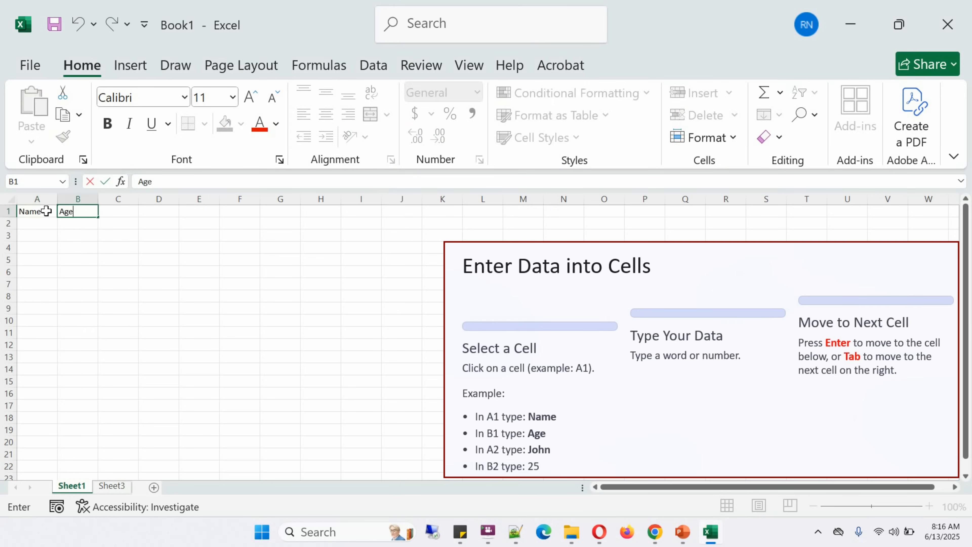
key("Return")
Enter the first person's name in cell A2 and the age 23 in cell B2
key("Left")
type("Pe")
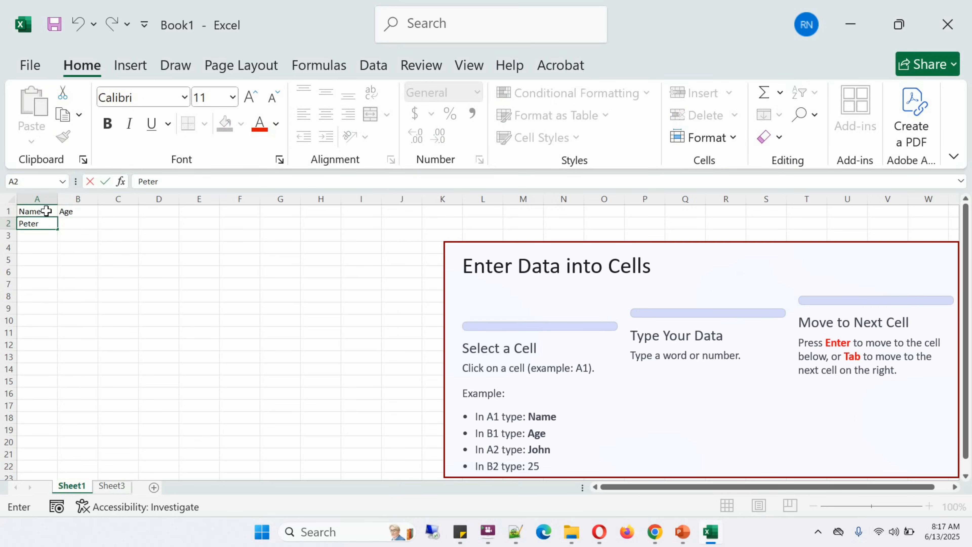
key("Tab")
type("23")
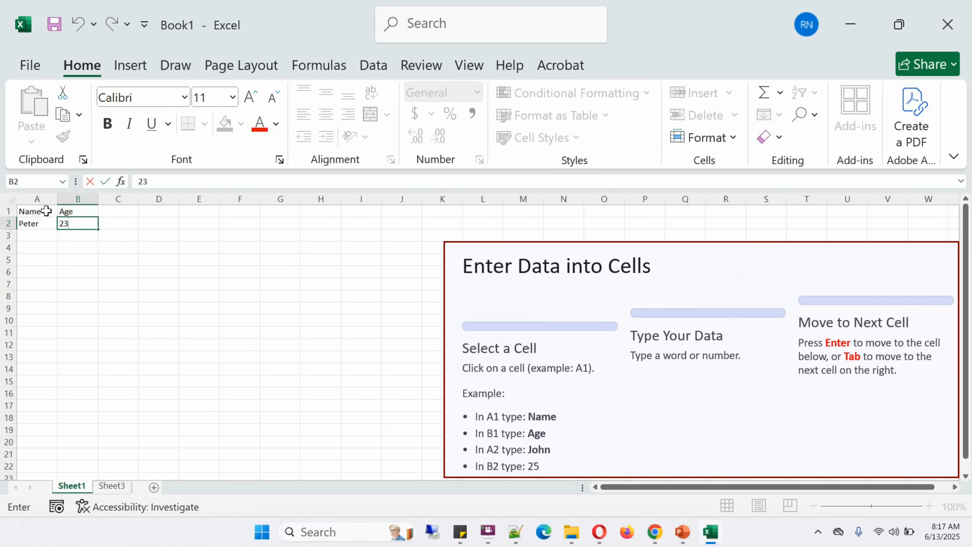
key("Return")
Enter the second person's name in cell A3 and the age 45 in cell B3
type("John")
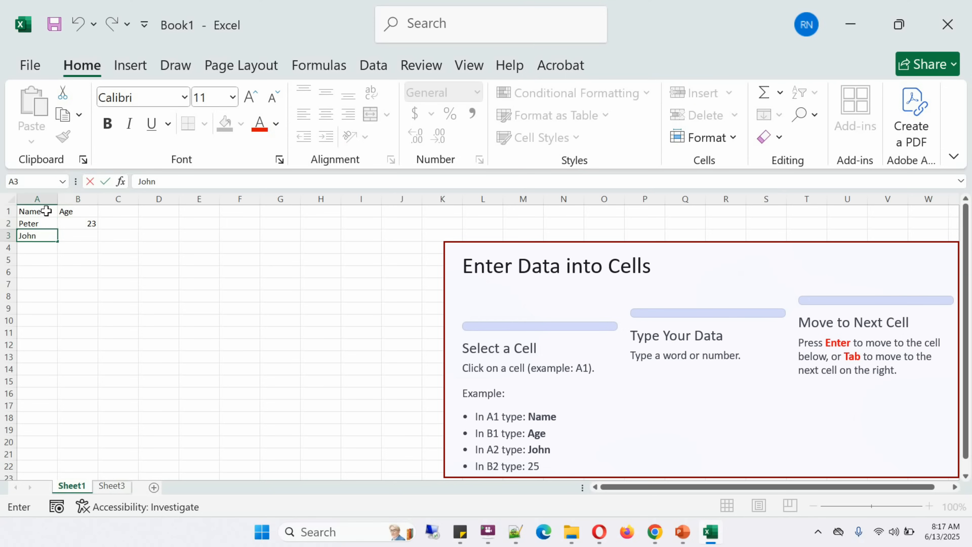
key("Tab")
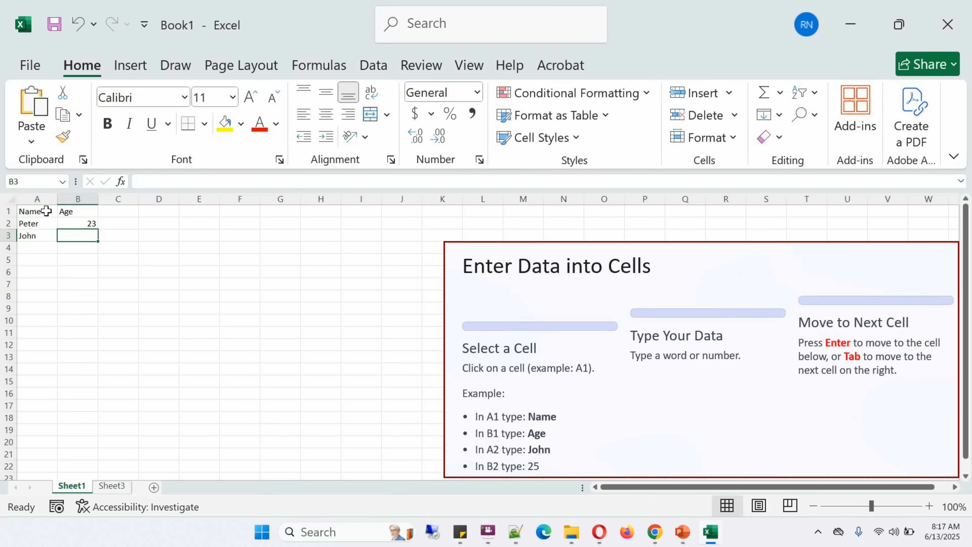
type("45")
key("Tab")
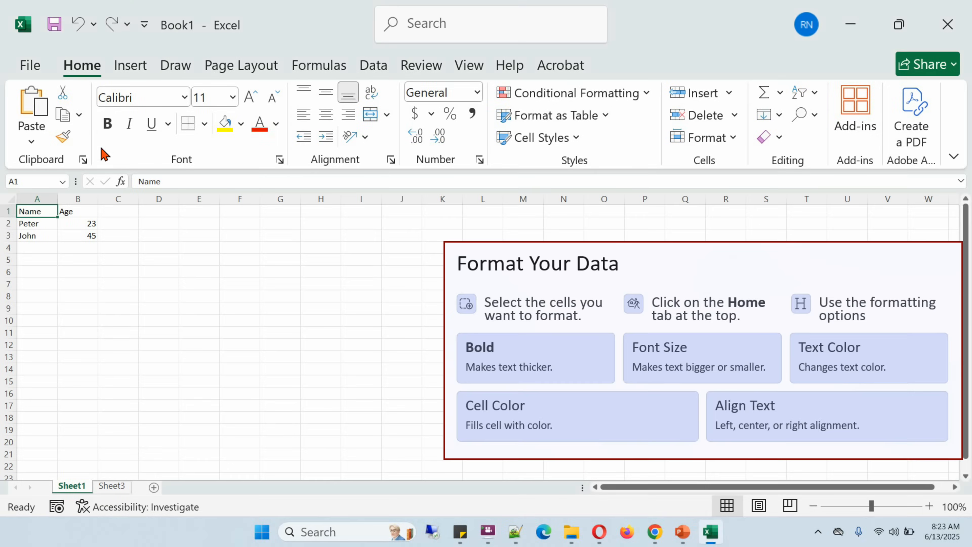
Make the Name header in cell A1 bold and italic, trying out underlining and removing it again
left_click(110, 124)
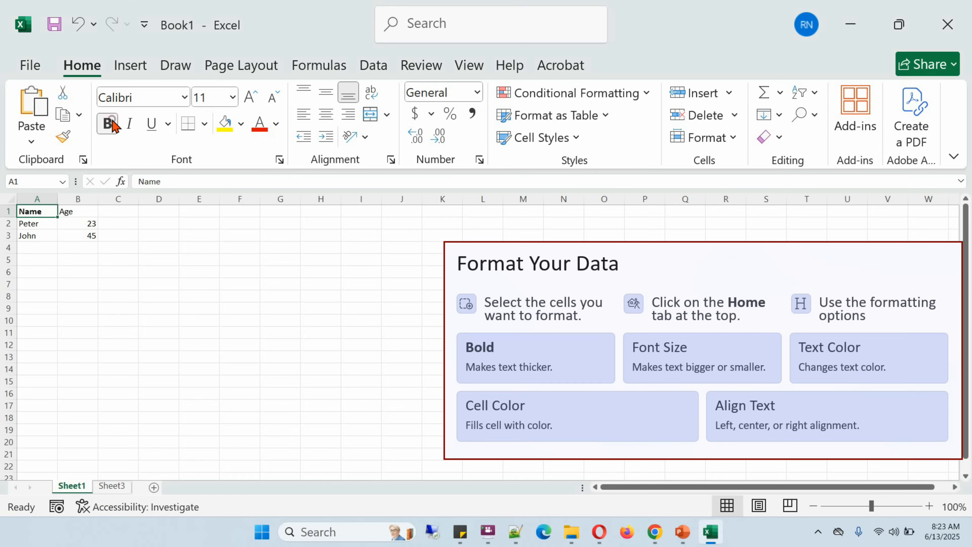
left_click(131, 124)
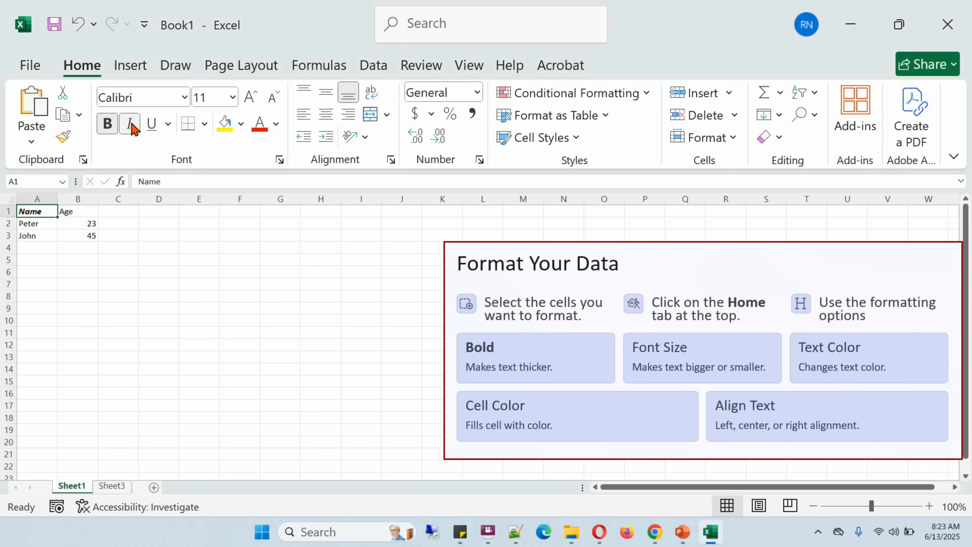
left_click(152, 126)
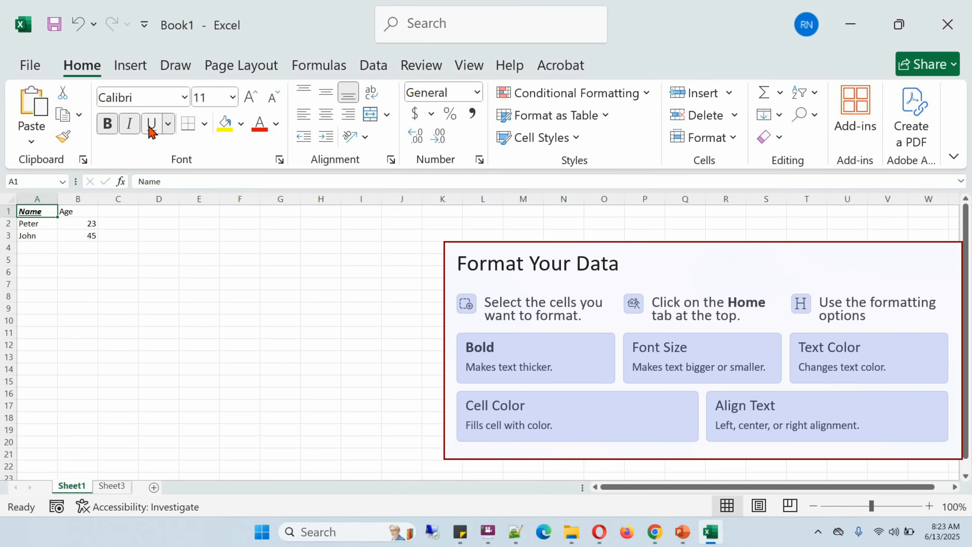
left_click(152, 126)
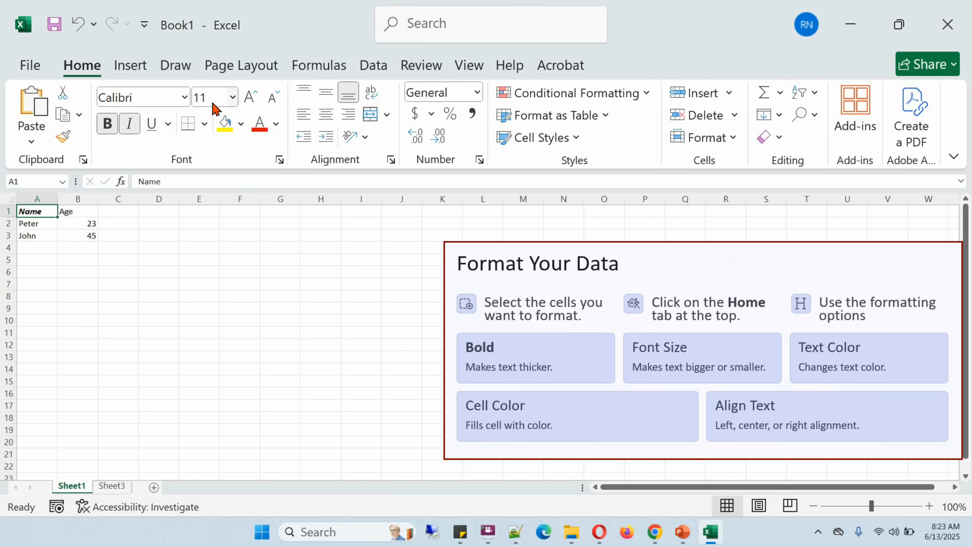
Set the Name header's font size to 20 and widen column A to fit the larger text
left_click(232, 98)
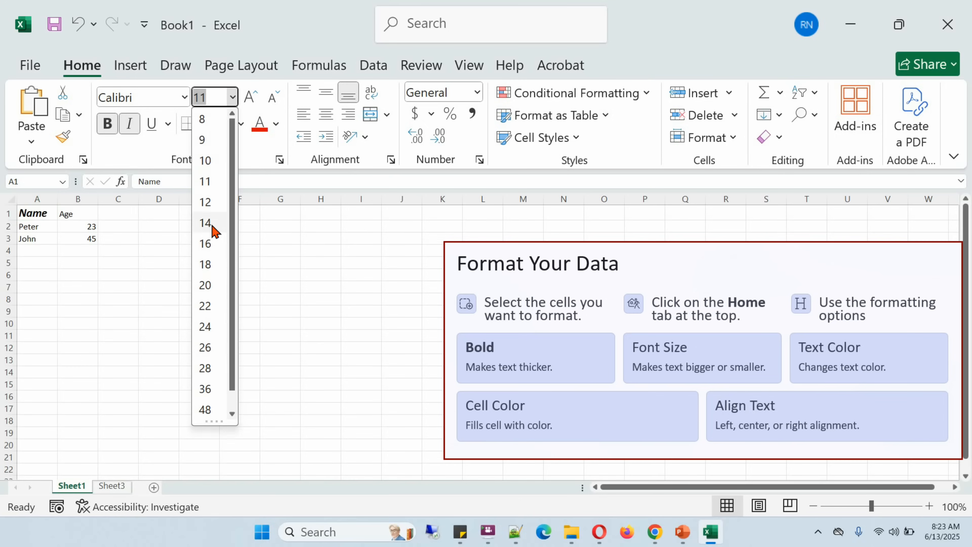
left_click(210, 286)
left_click_drag(62, 205, 84, 205)
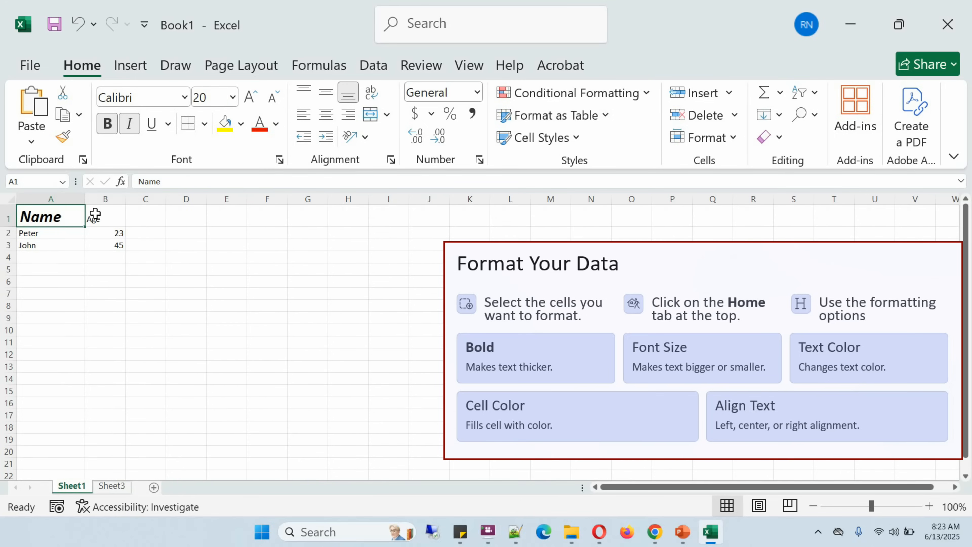
Format the Age header in cell B1 with font size 20, bold and red text
left_click(109, 215)
left_click(232, 97)
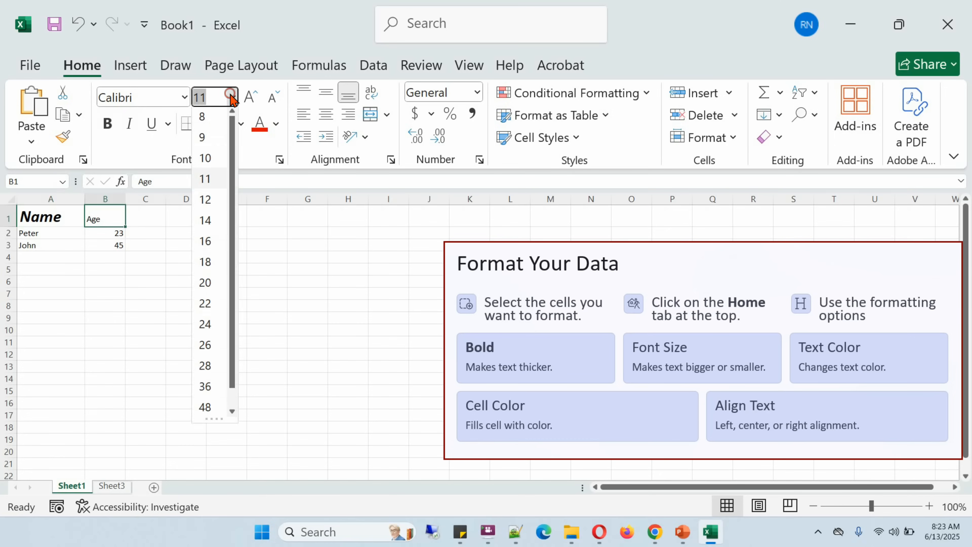
left_click(207, 286)
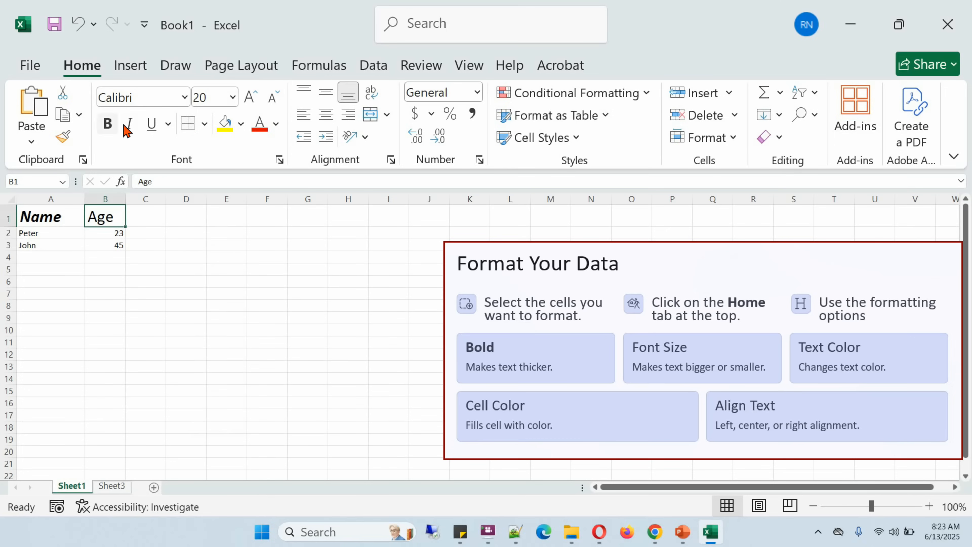
left_click(107, 123)
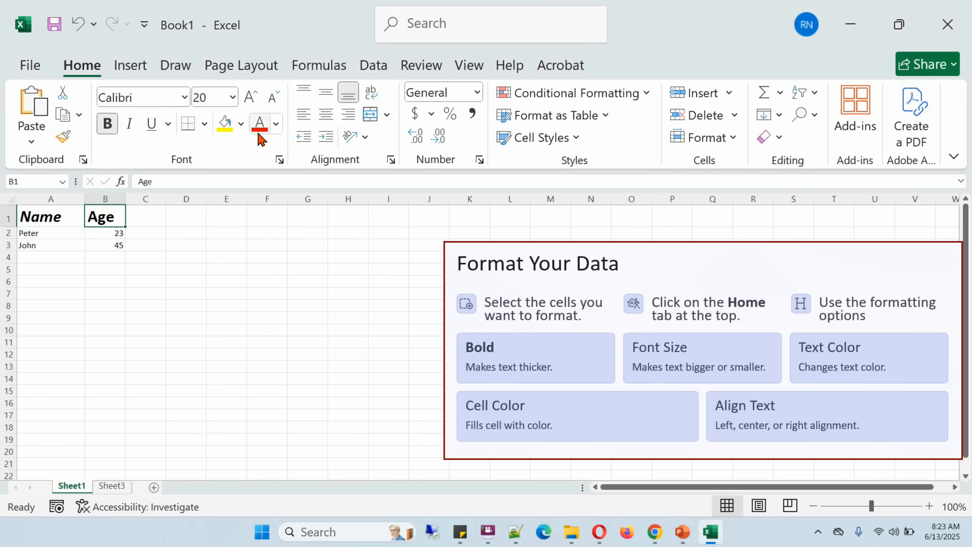
left_click(259, 123)
Make the Name header's text red and fill both header cells A1 and B1 with yellow
left_click(69, 214)
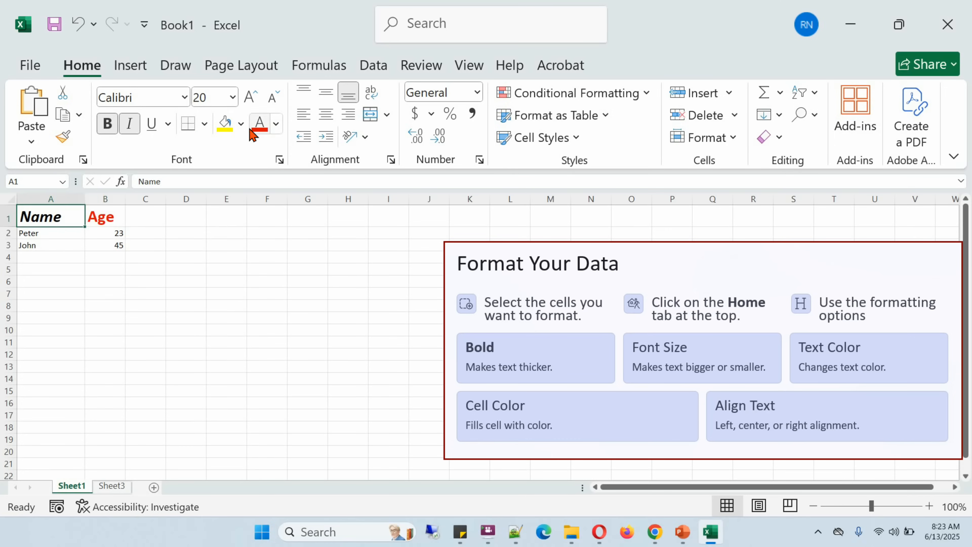
left_click(259, 124)
left_click(224, 123)
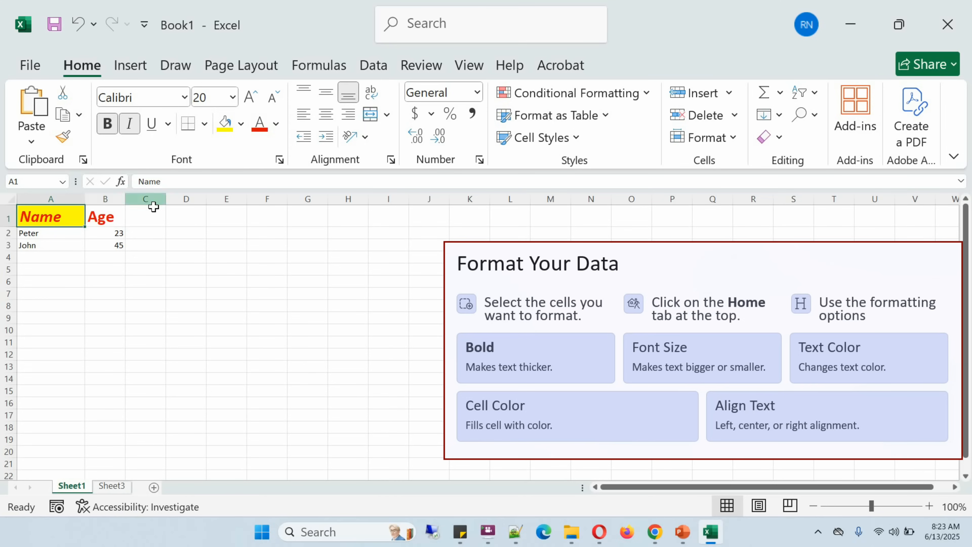
left_click(105, 217)
left_click(225, 122)
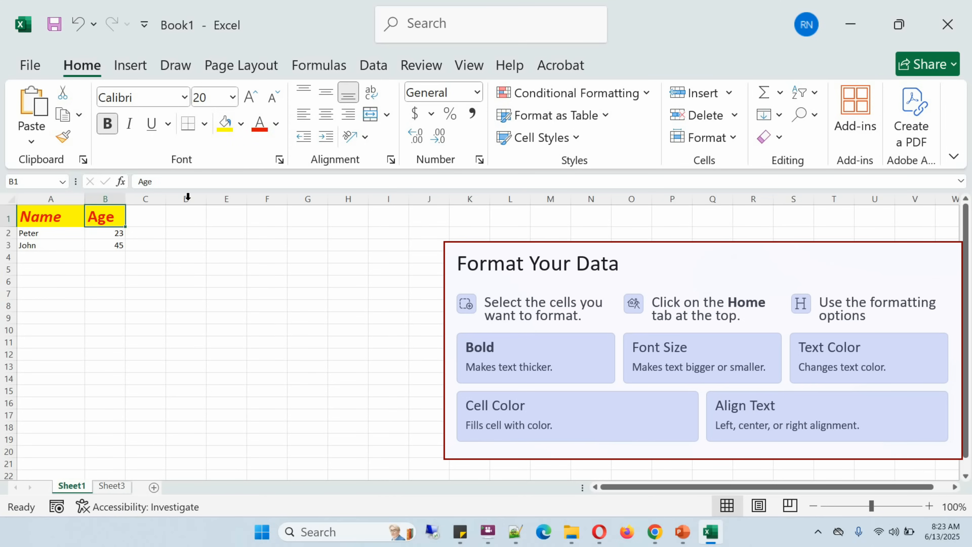
Try left, center and right alignment in turn on the ages in cells B2:B3
left_click(114, 232)
left_click_drag(113, 232, 114, 245)
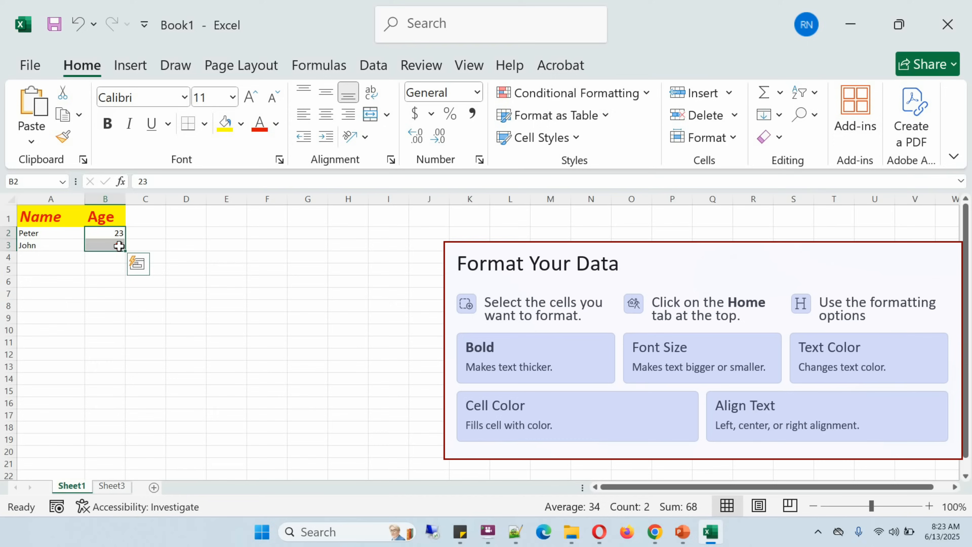
left_click(303, 122)
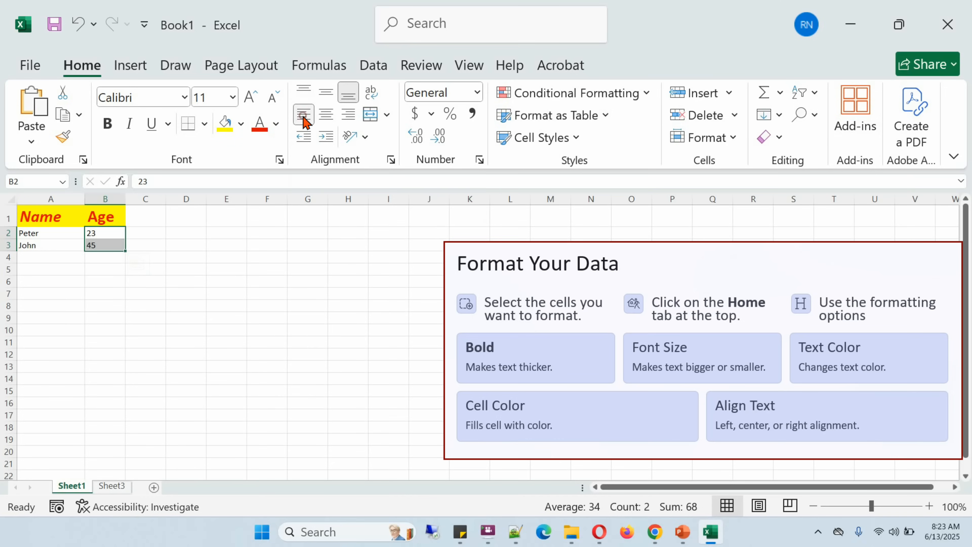
left_click(323, 118)
left_click(348, 113)
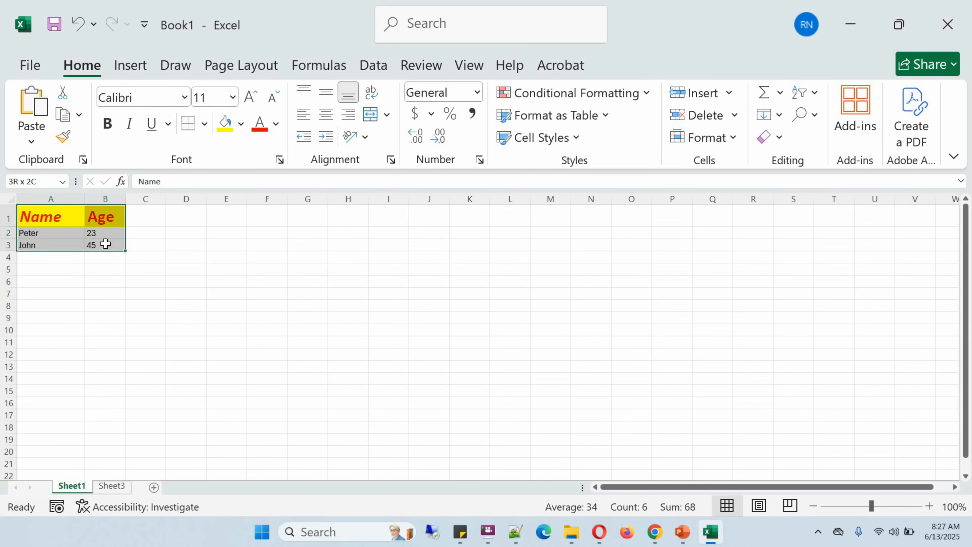
Apply All Borders to the Name and Age data in range A1:B3
left_click_drag(105, 244, 104, 247)
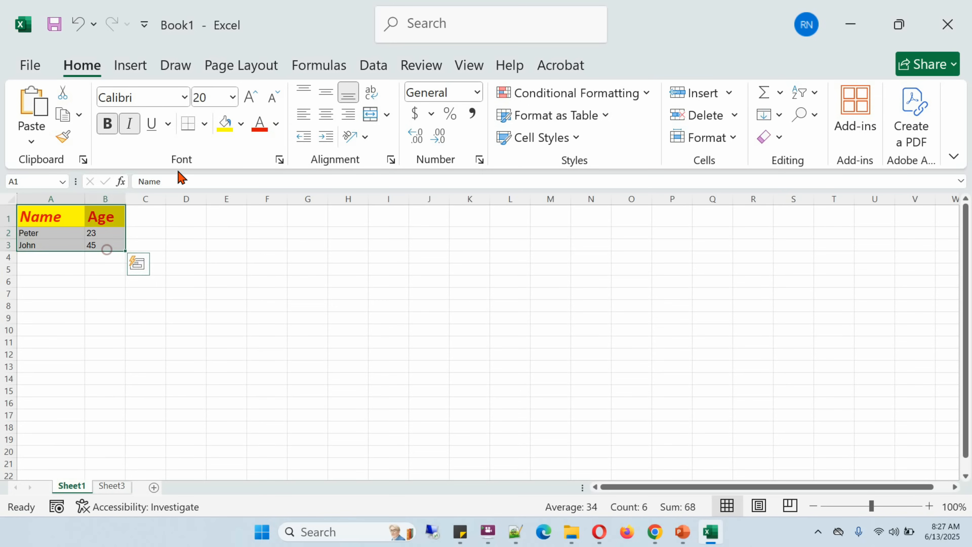
left_click(205, 124)
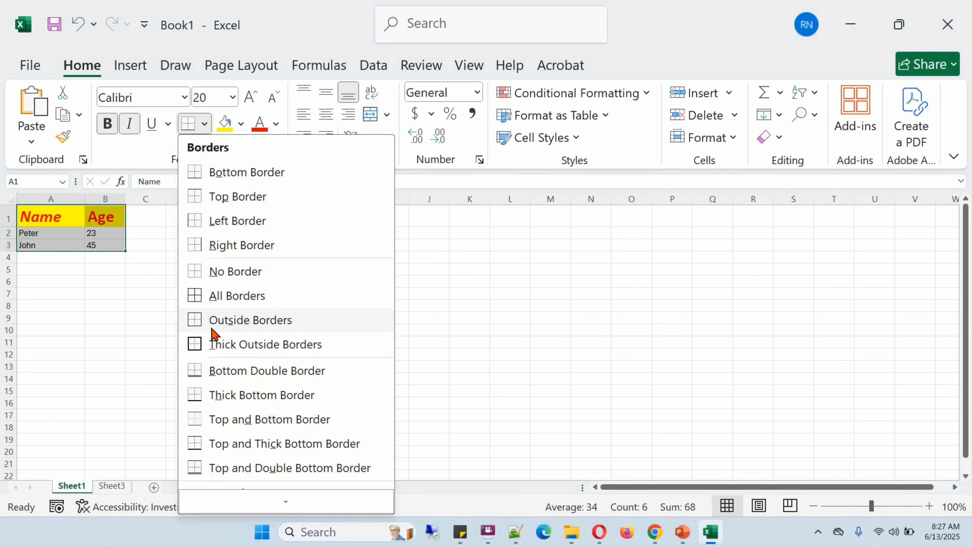
left_click(194, 296)
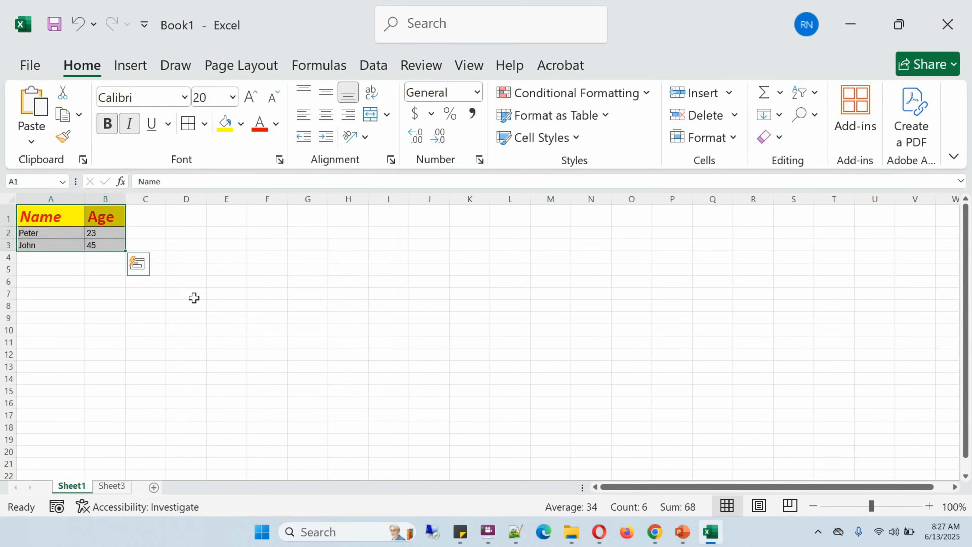
left_click(191, 256)
Change the Name header cell's fill in A1 to light green
left_click(82, 218)
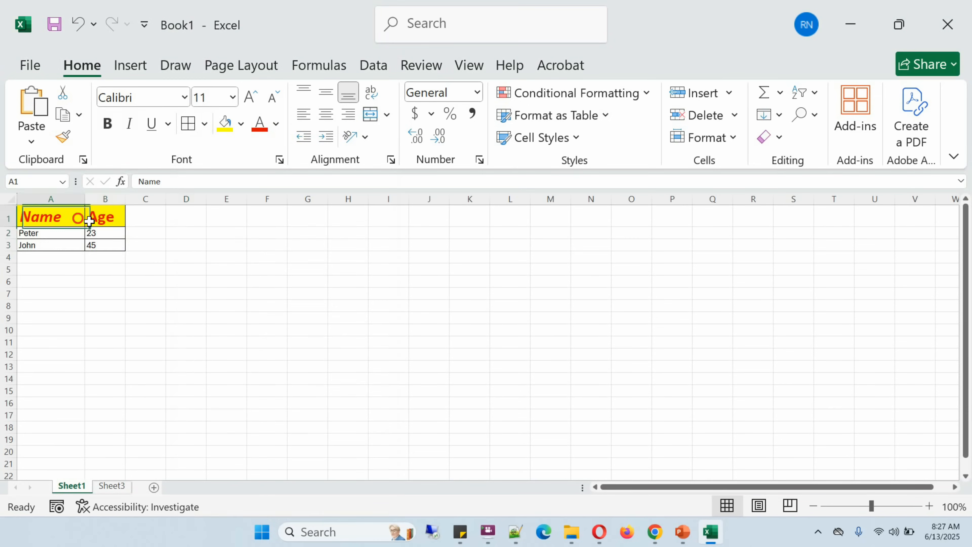
left_click(241, 123)
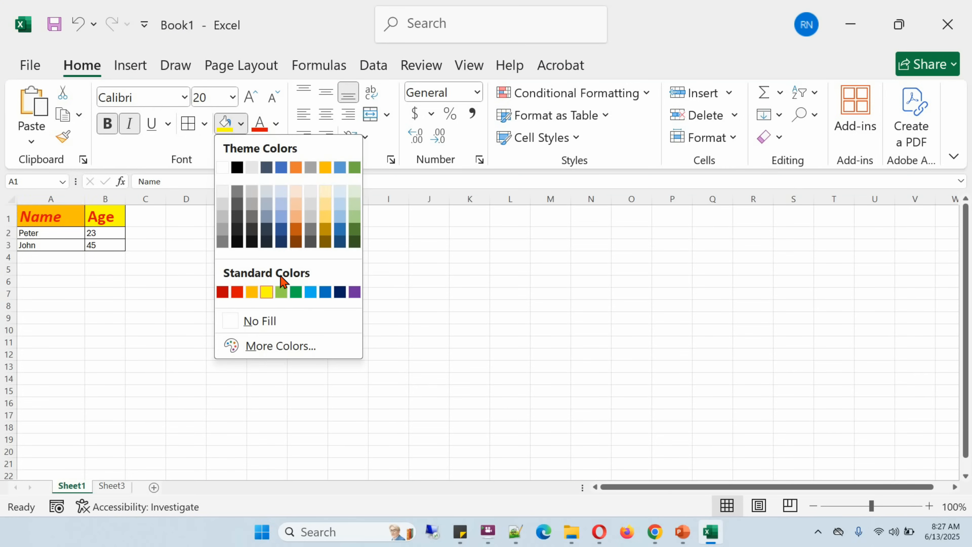
left_click(354, 206)
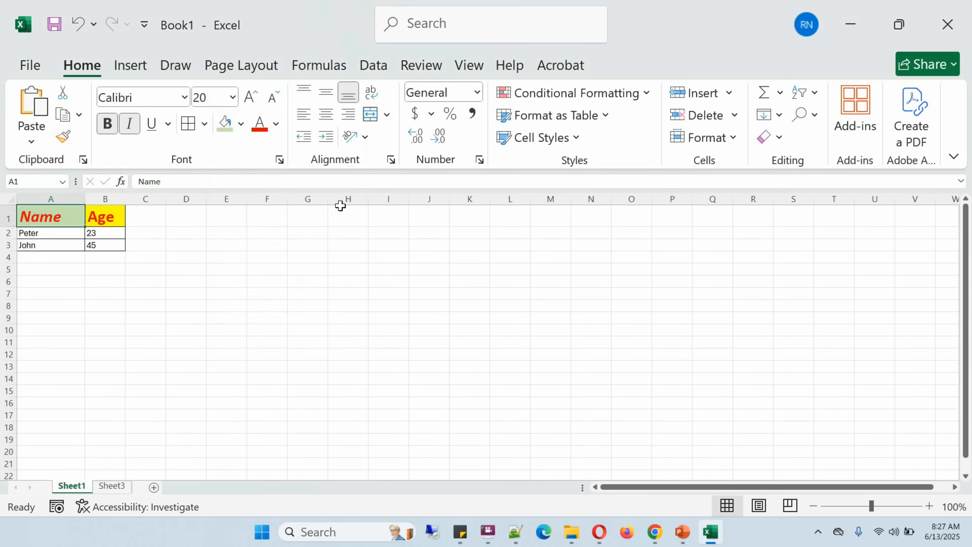
Change the Age header's text color in cell B1 to dark blue
left_click(109, 214)
left_click(275, 123)
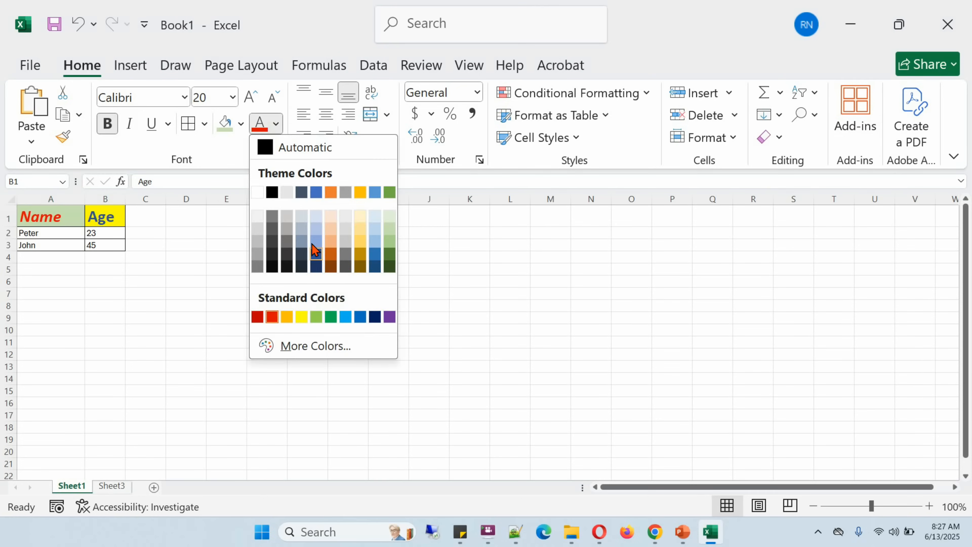
left_click(319, 268)
left_click(387, 269)
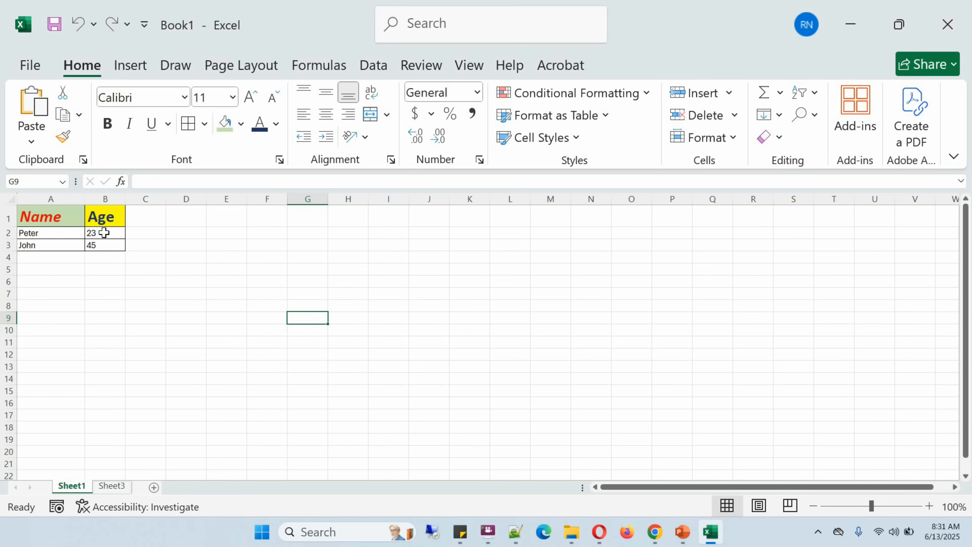
Total the ages in cells B2:B3 with the Sum function, placing the total in B4
left_click_drag(104, 233, 103, 248)
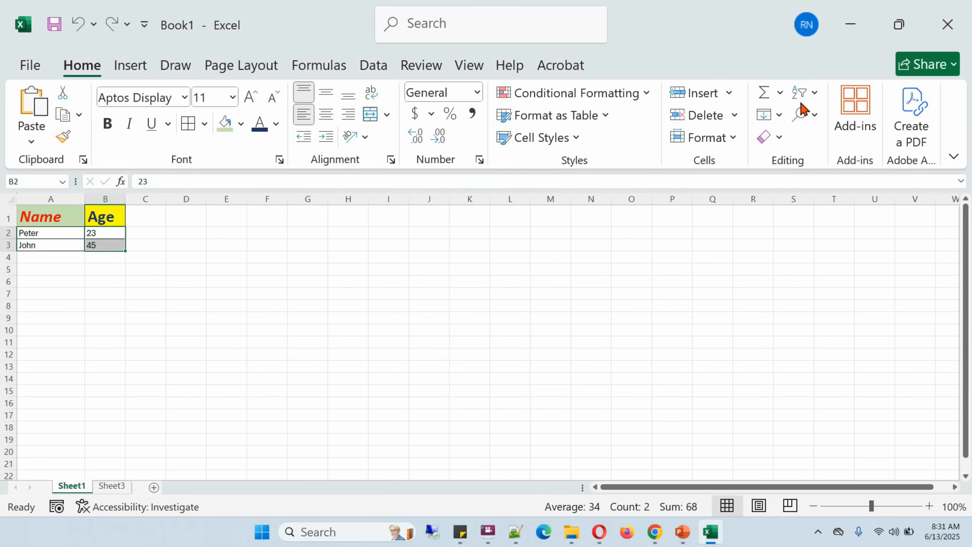
left_click(766, 97)
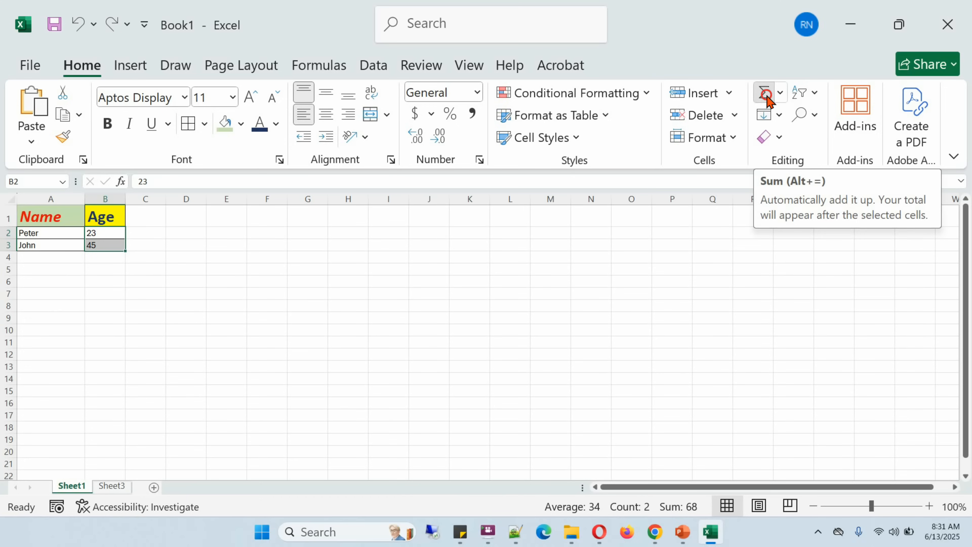
left_click(111, 257)
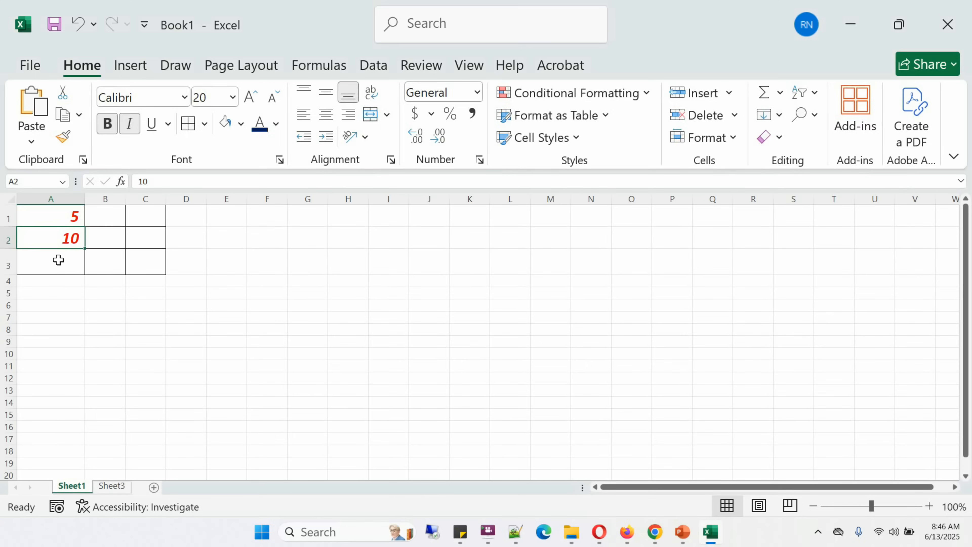
Enter the addition formula =A1+A2 in cell A3
left_click(59, 259)
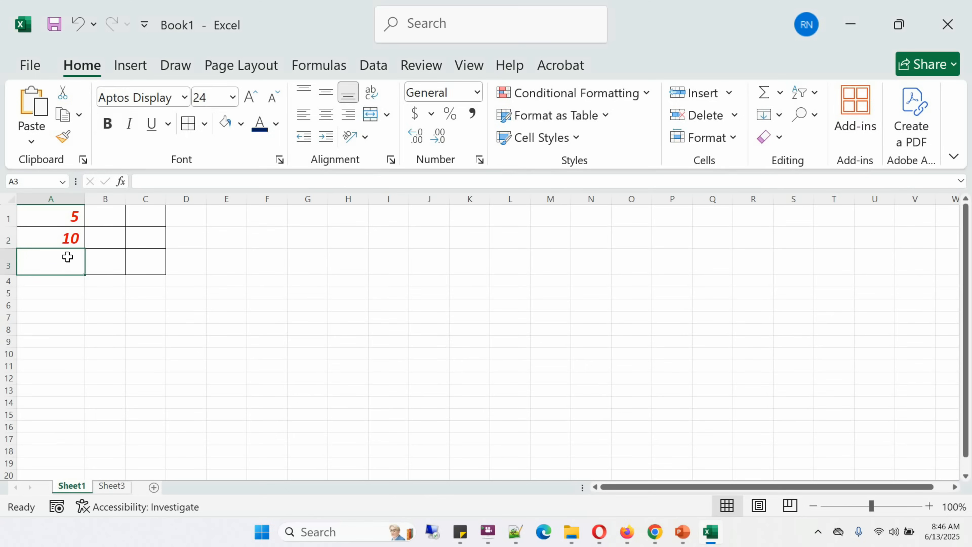
type("=A")
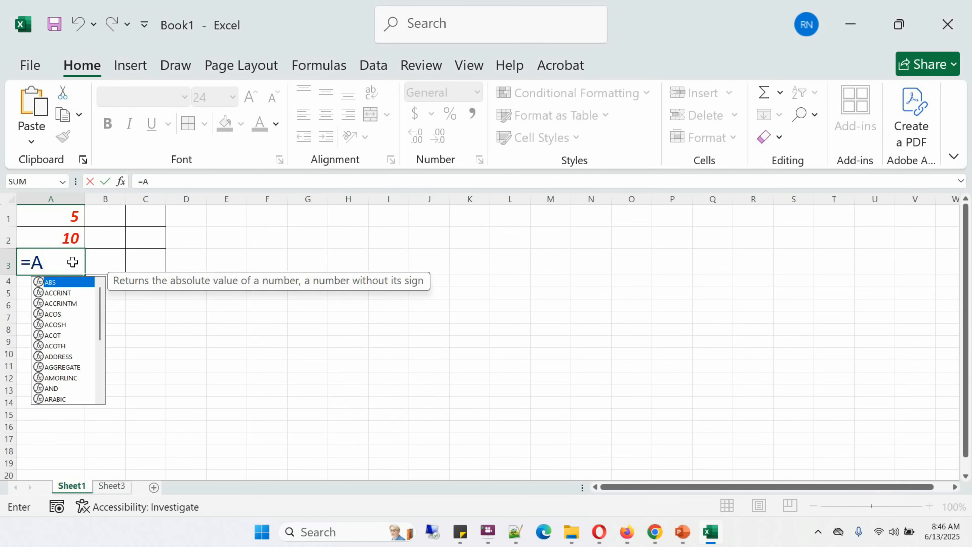
type("1+")
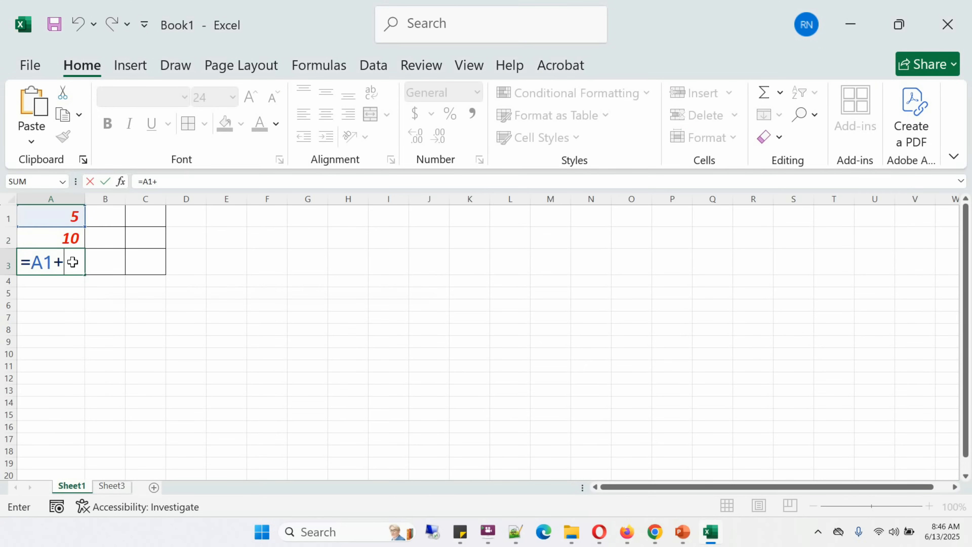
type("A2")
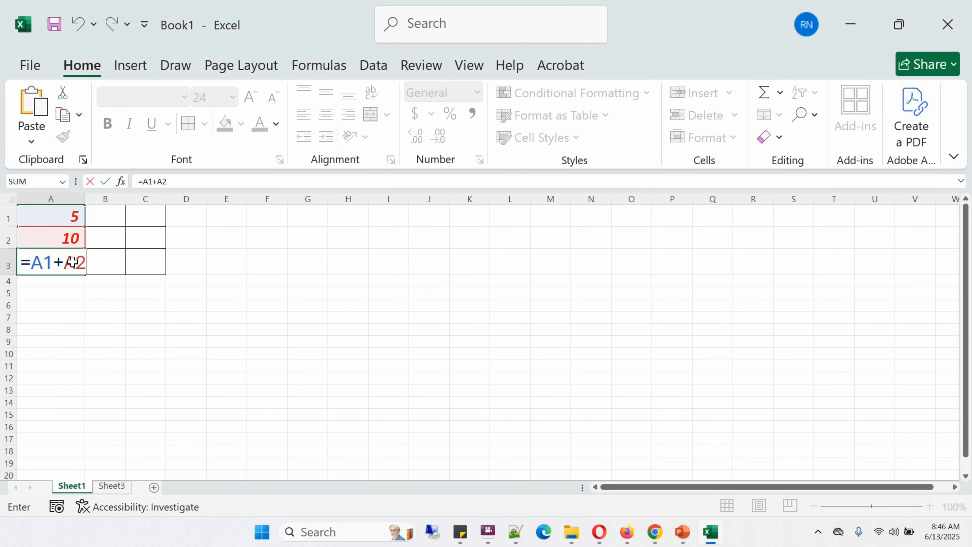
left_click(76, 330)
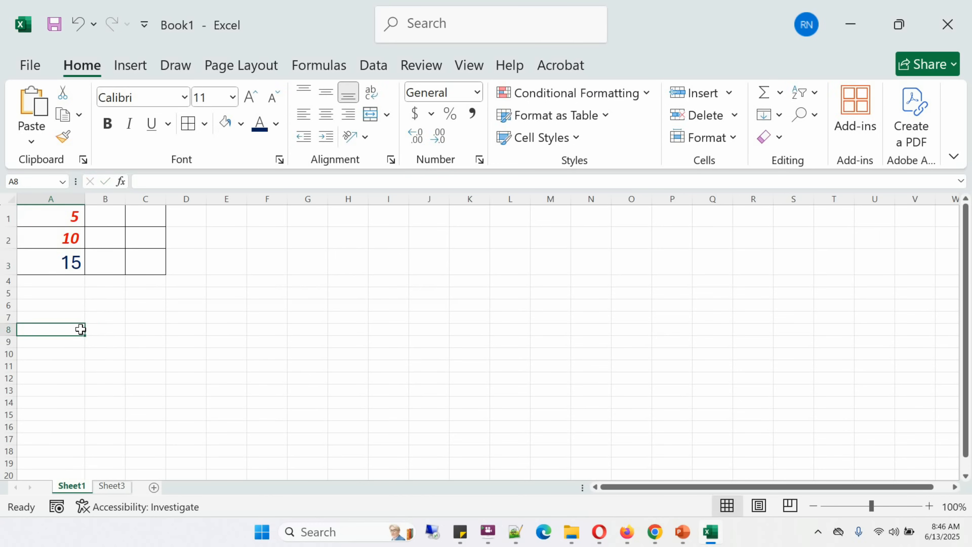
Replace the formula in cell A3 with the multiplication =A1*A2
left_click(76, 258)
type("=A1")
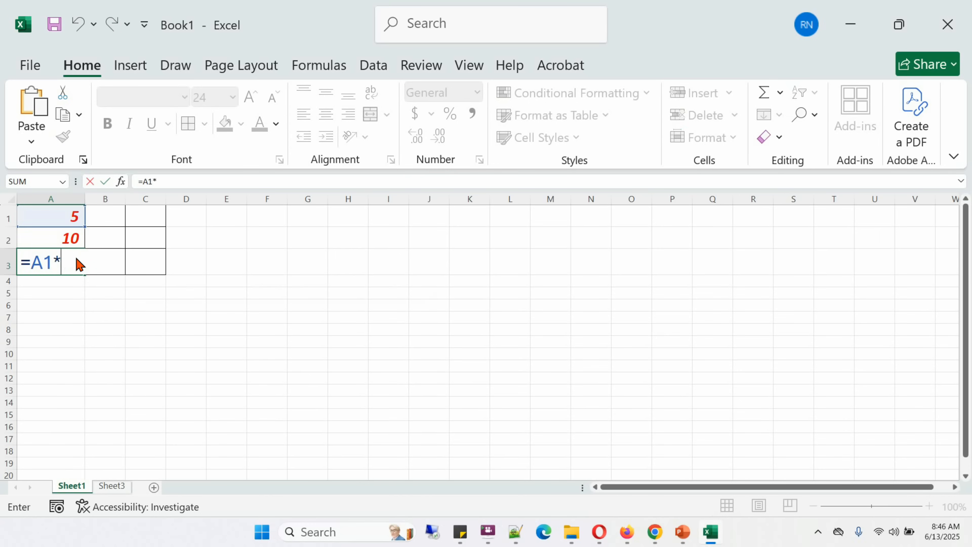
type("*A2")
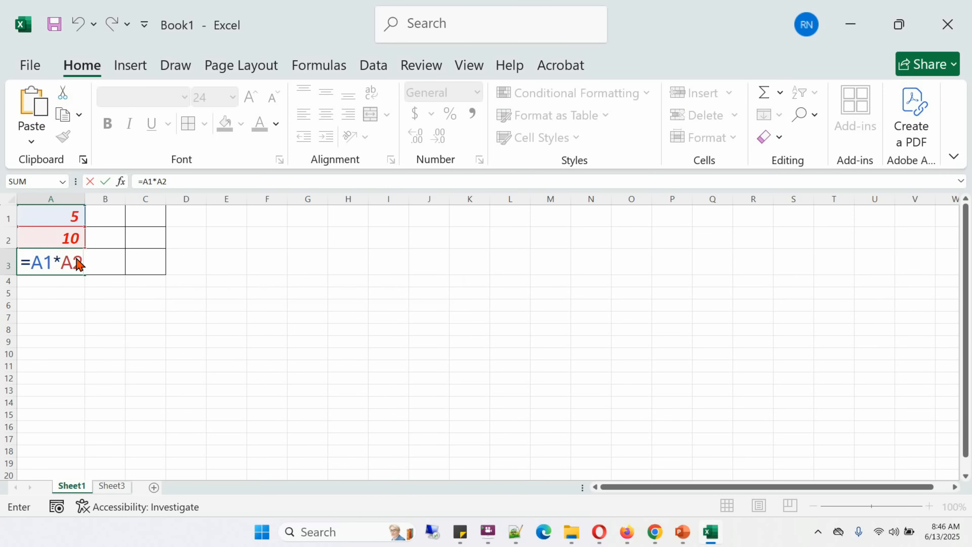
left_click(107, 329)
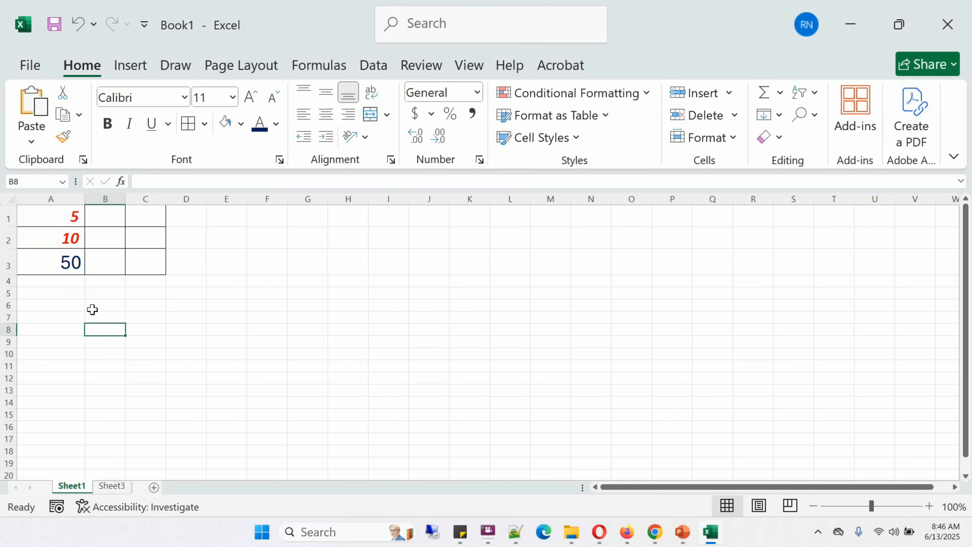
Replace the formula in cell A3 with the subtraction =A2-A1
left_click(69, 264)
type("=A")
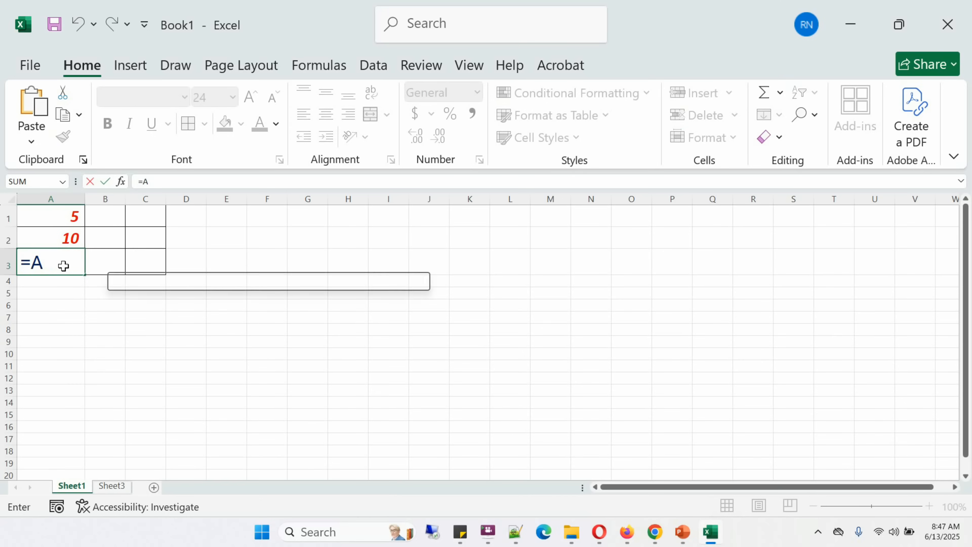
type("2-A1")
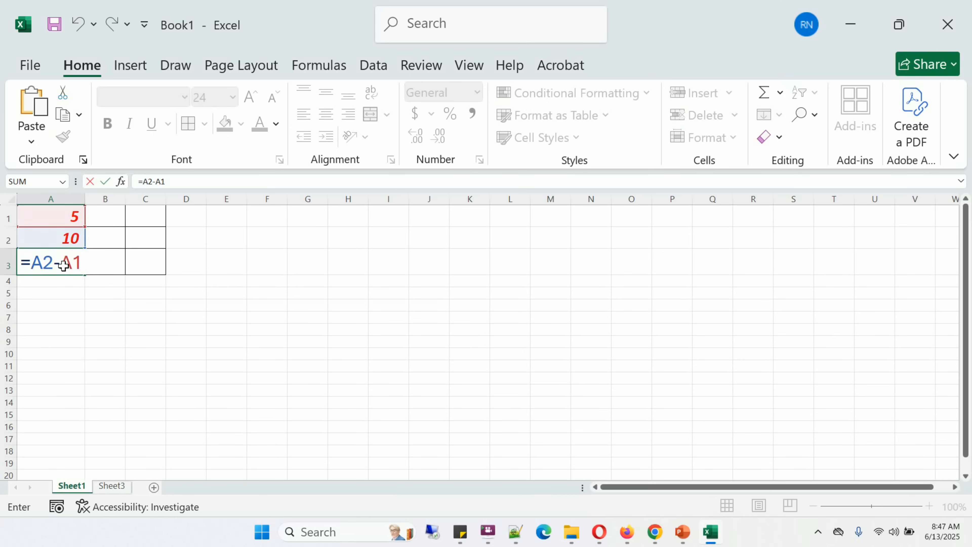
left_click(132, 332)
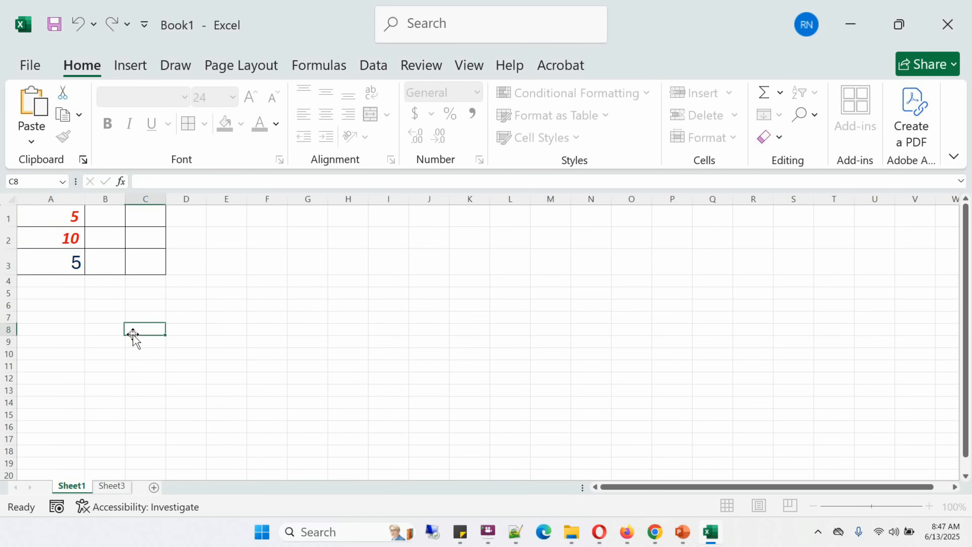
Replace the formula in cell A3 with the division =A1/A2
left_click(75, 262)
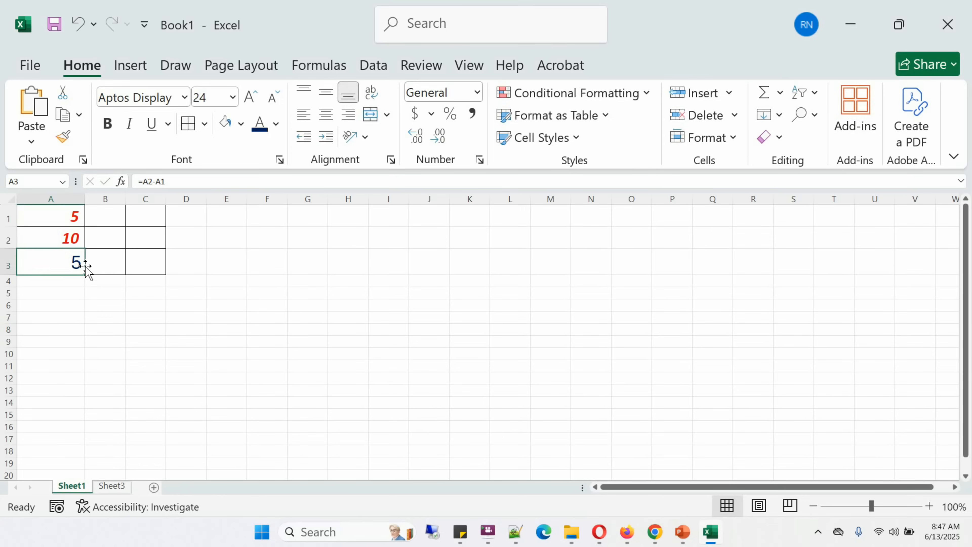
type("=")
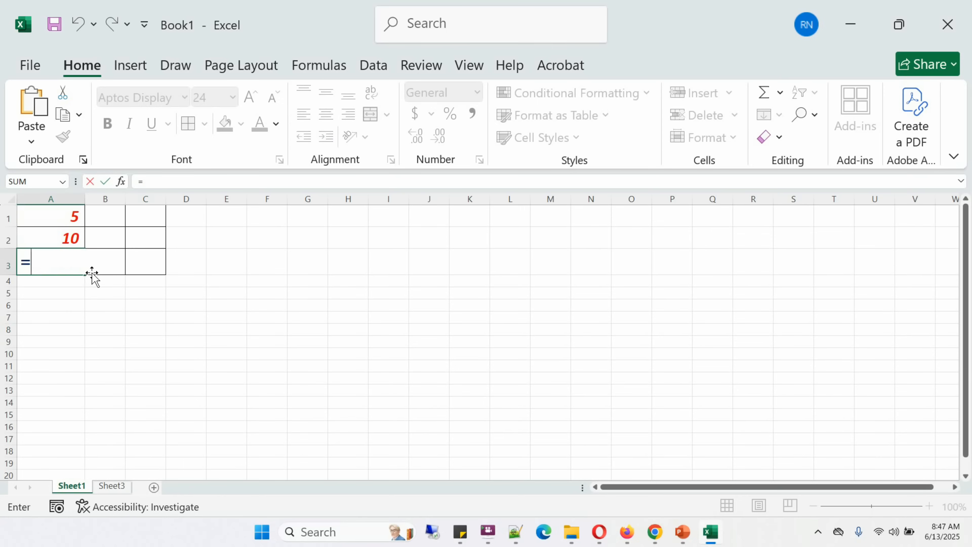
type("A1")
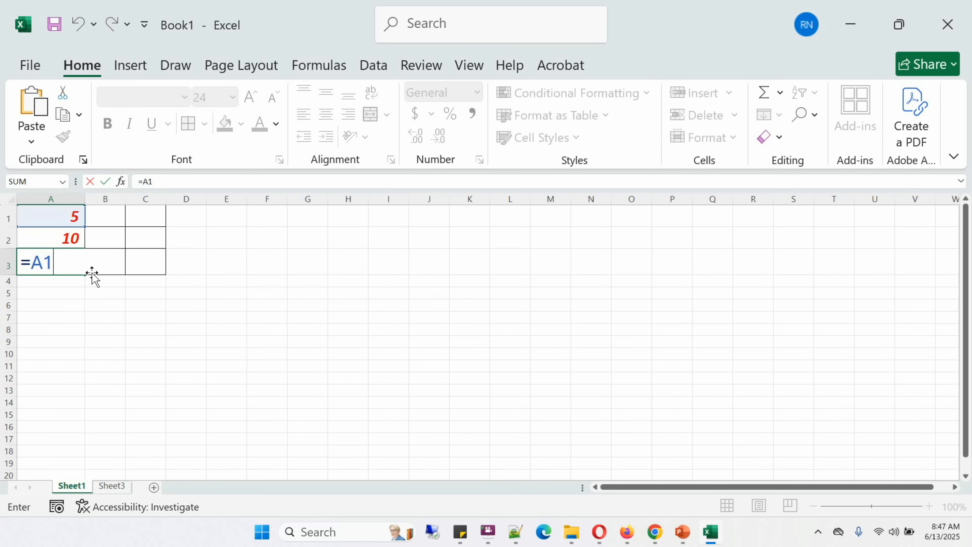
type("/A2")
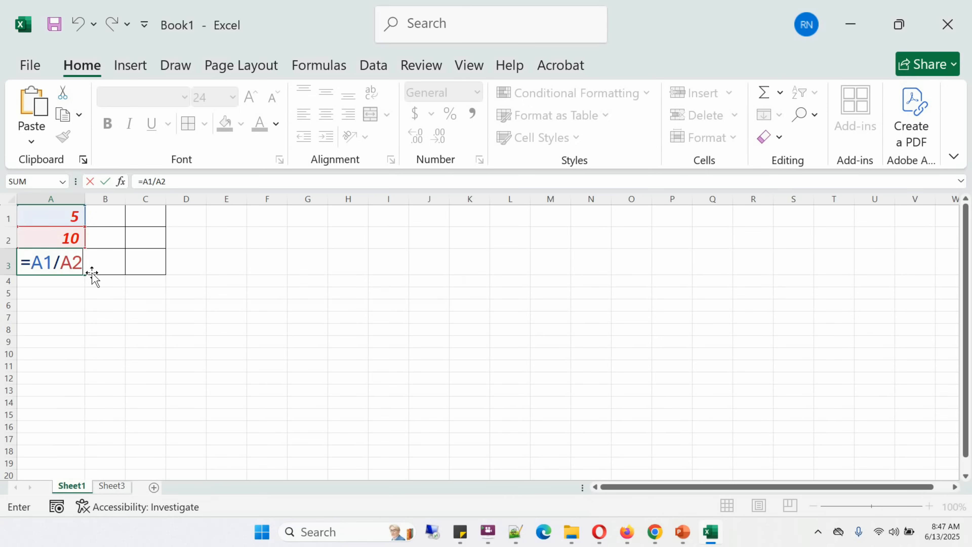
left_click(97, 340)
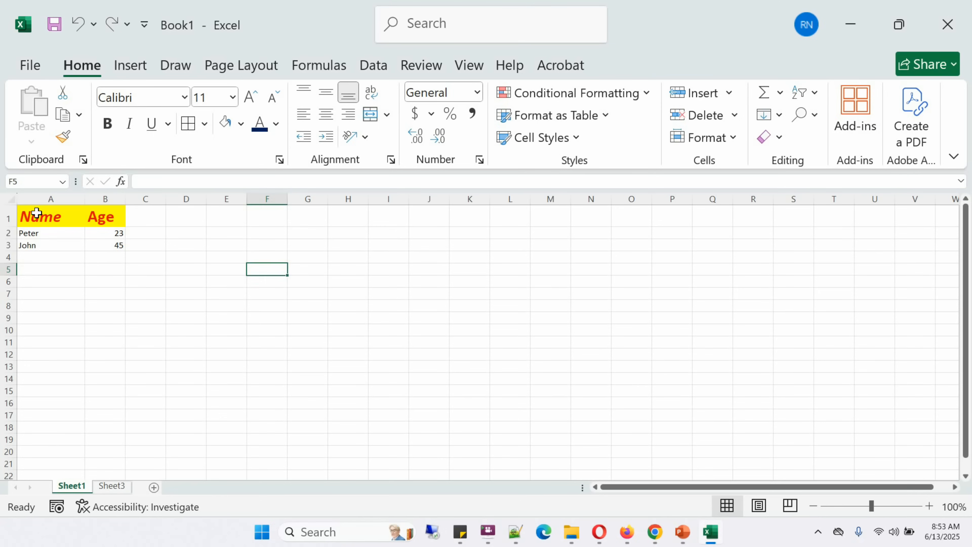
Convert the Name and Age range A1:B3 into a table with headers
left_click_drag(39, 213, 106, 250)
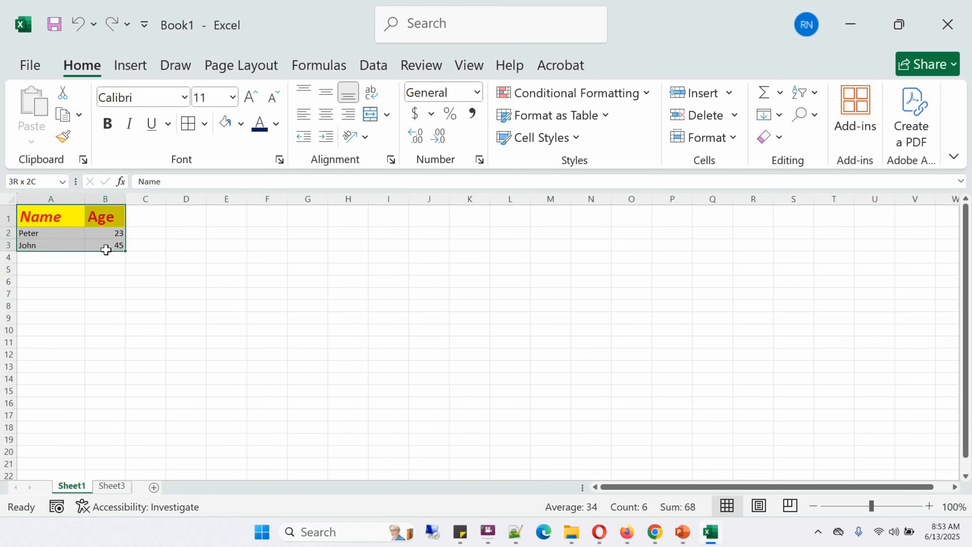
left_click(139, 69)
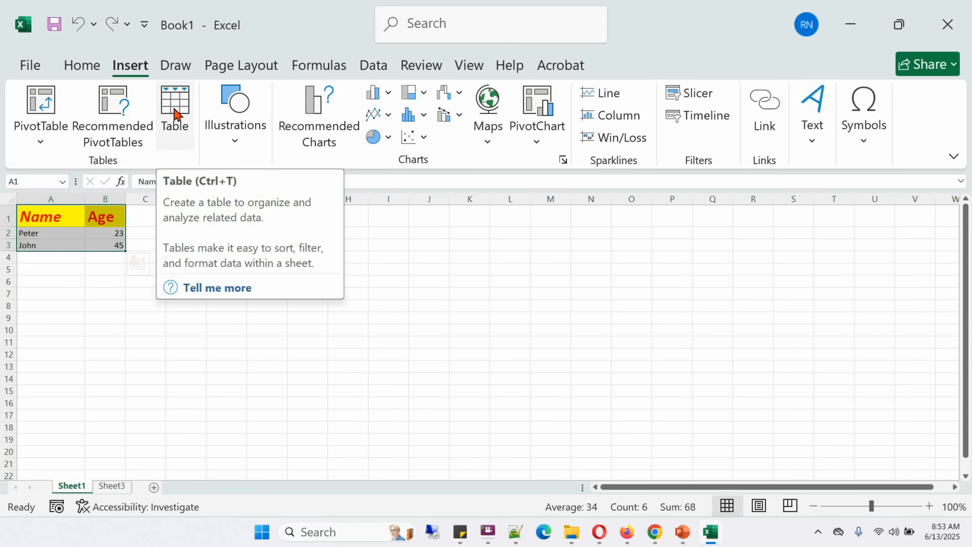
left_click(174, 114)
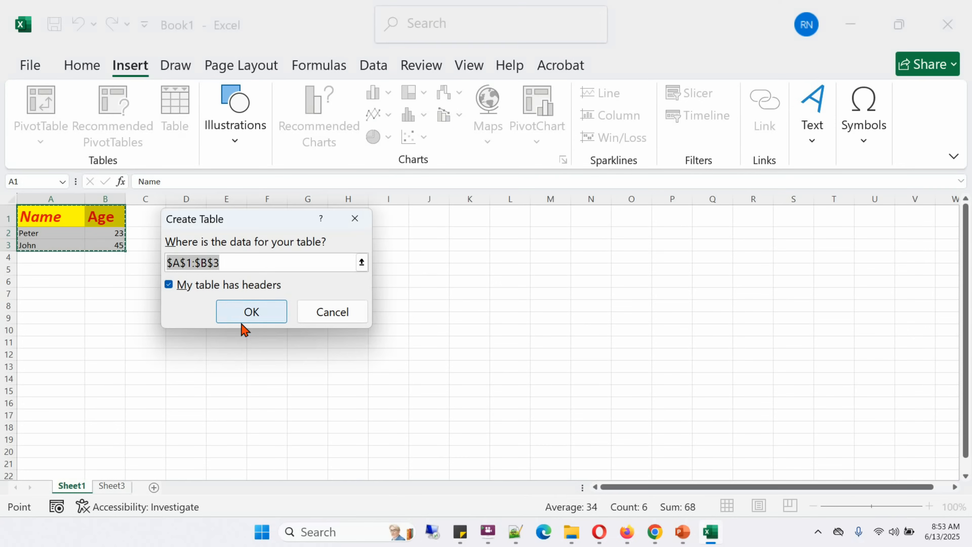
left_click(250, 319)
left_click(105, 305)
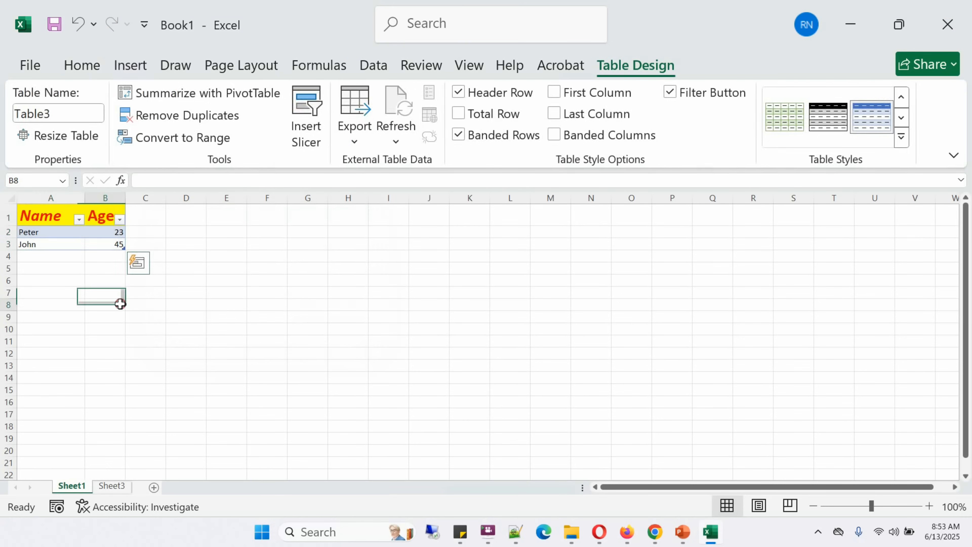
left_click_drag(61, 215, 115, 244)
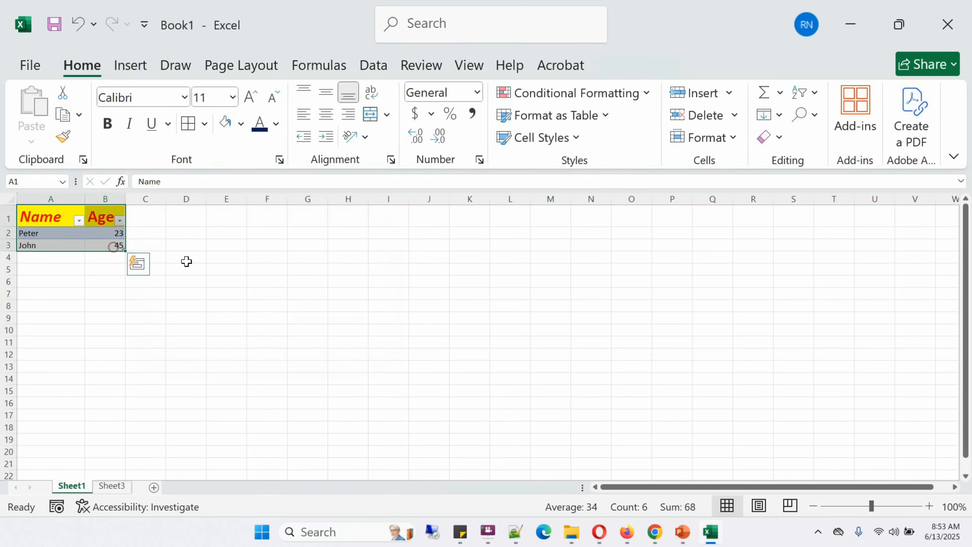
left_click(238, 257)
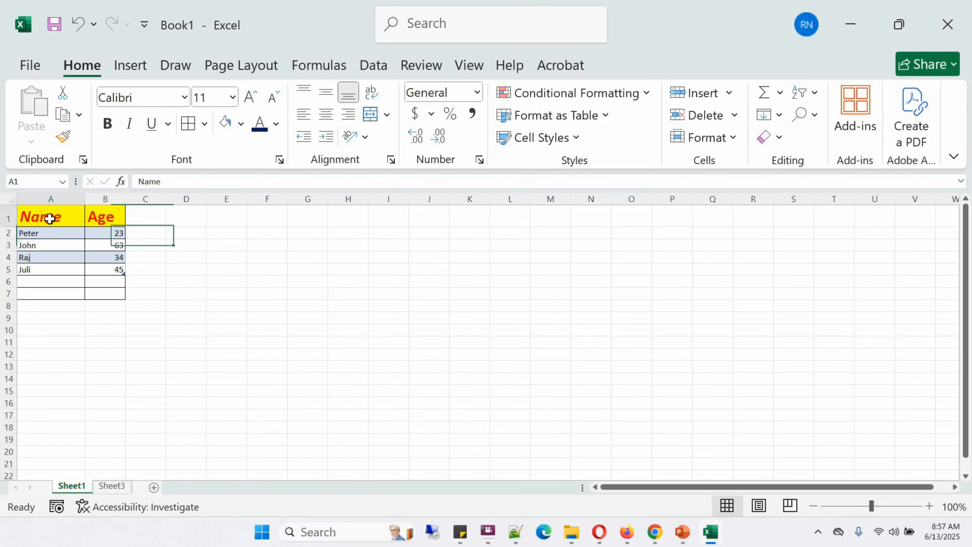
Turn on filtering for the Name and Age table
left_click(50, 218)
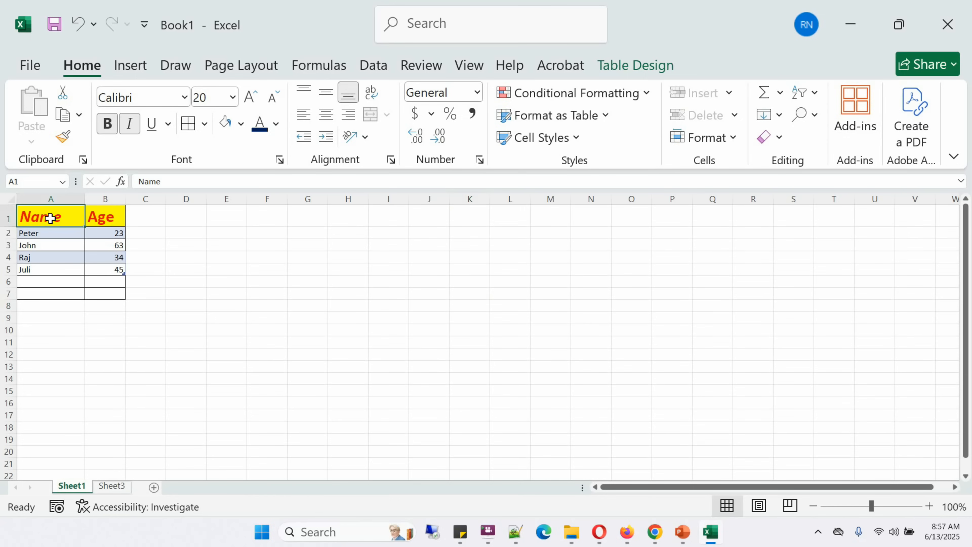
left_click(372, 66)
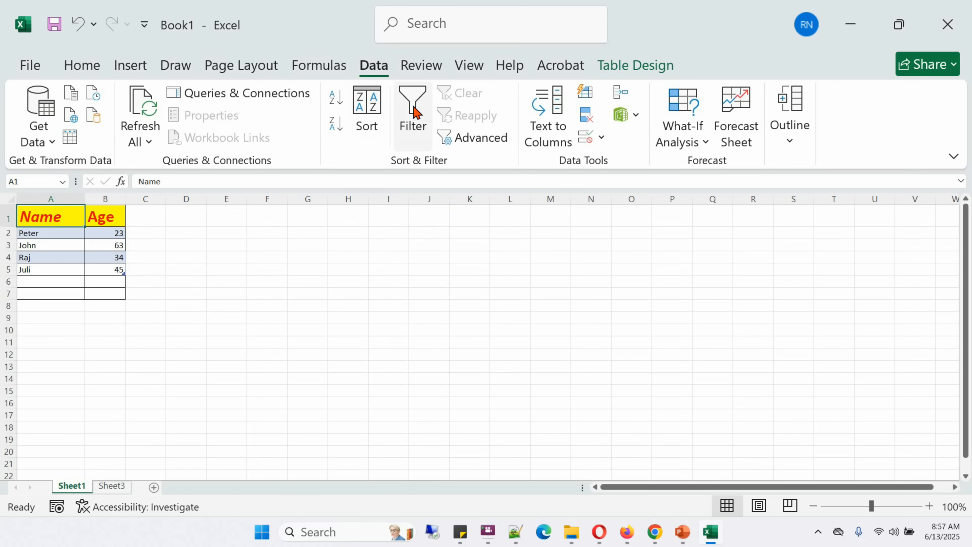
left_click(413, 112)
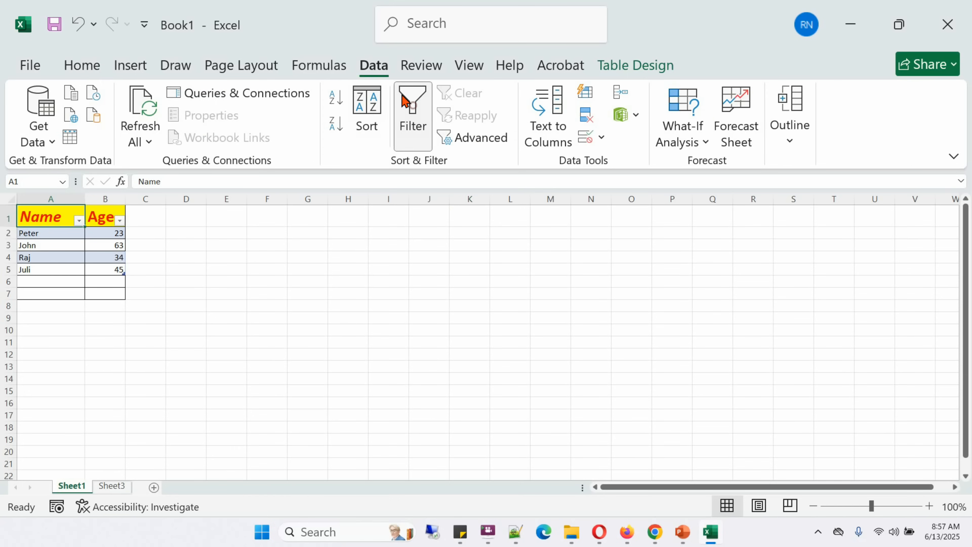
Filter the Age column for values greater than 30, and turn the table's filtering back off
left_click(120, 219)
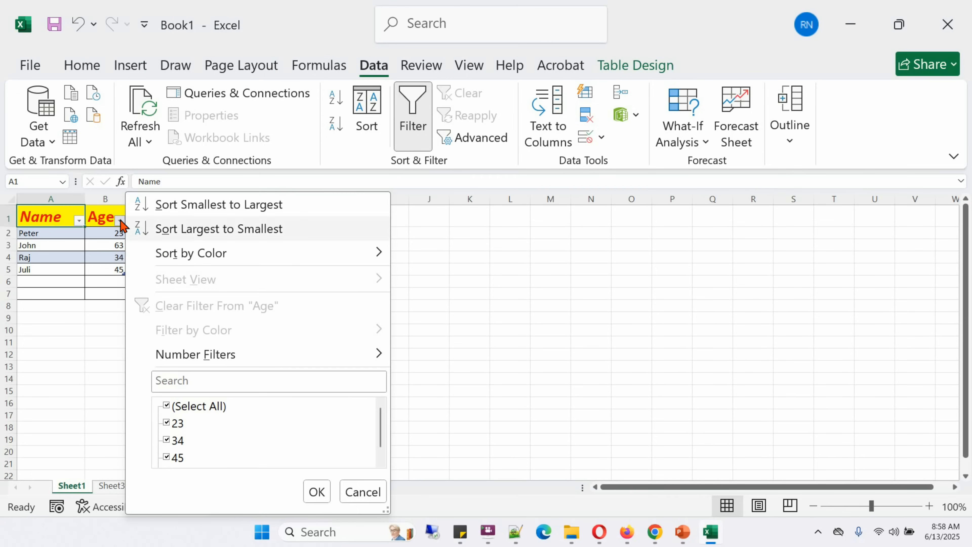
mouse_move(227, 358)
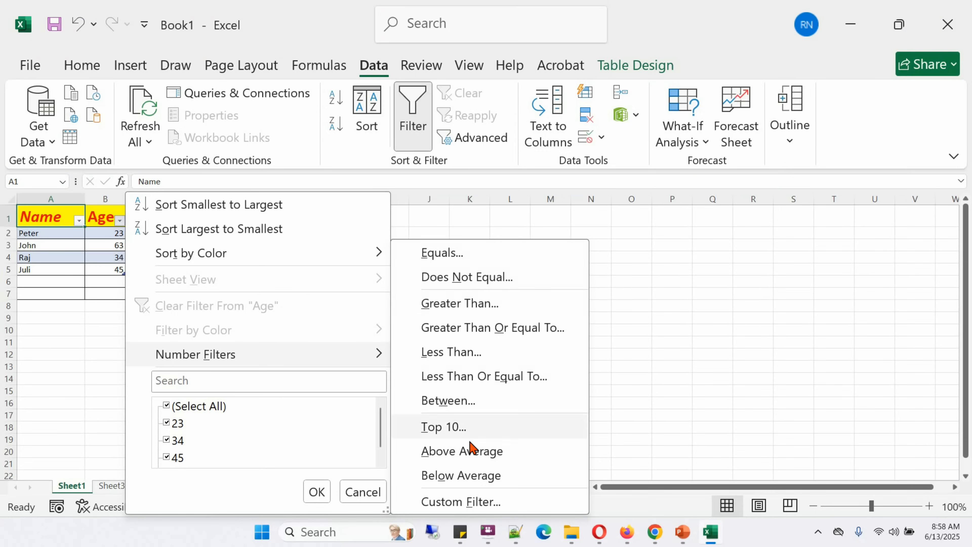
left_click(459, 304)
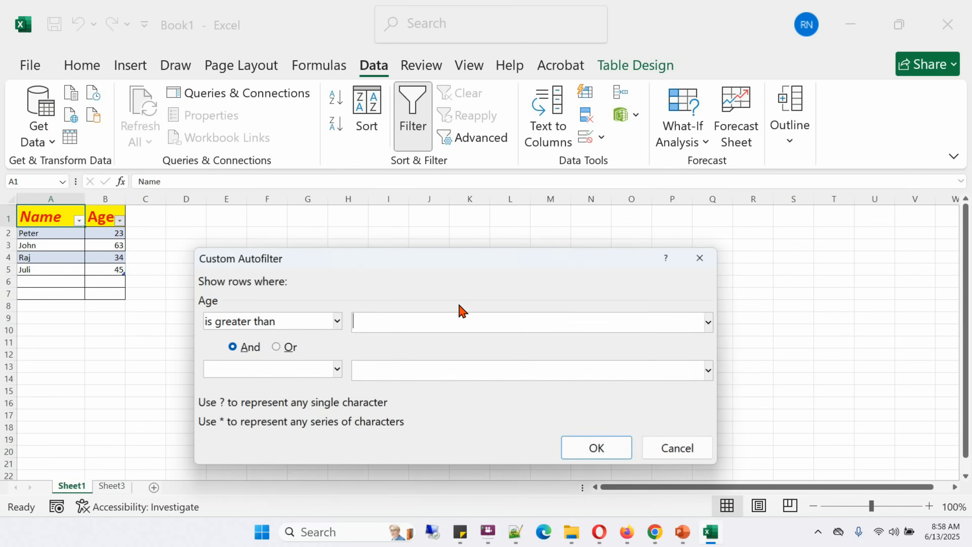
left_click(400, 325)
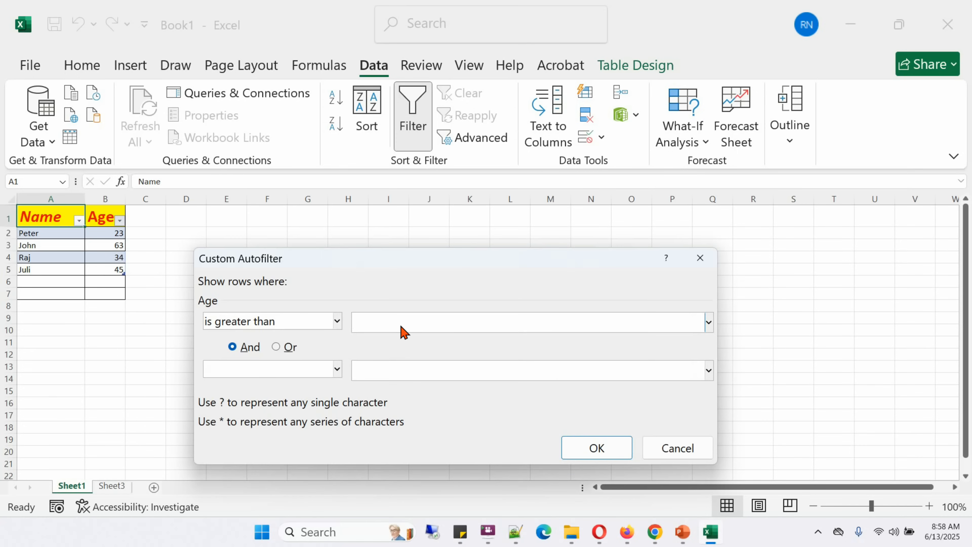
type("30")
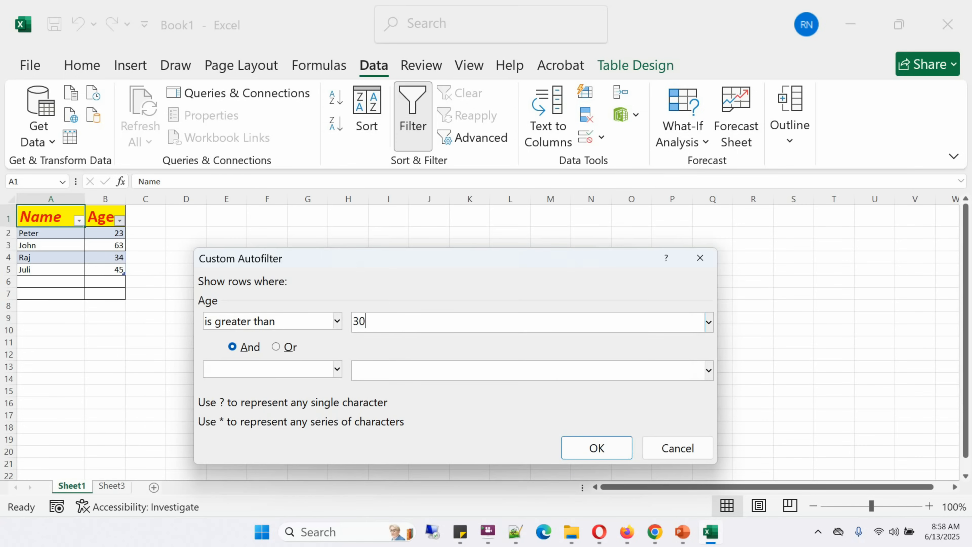
left_click(599, 453)
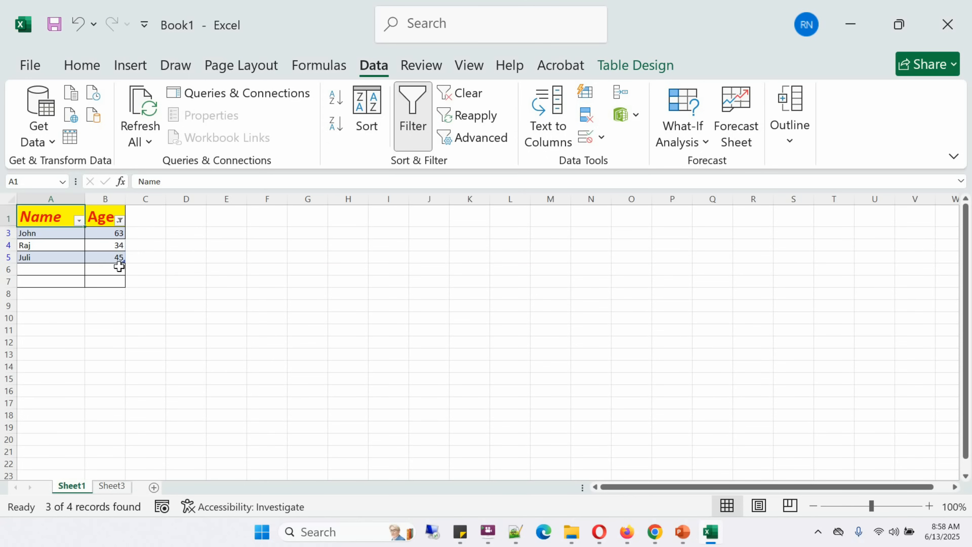
left_click(406, 110)
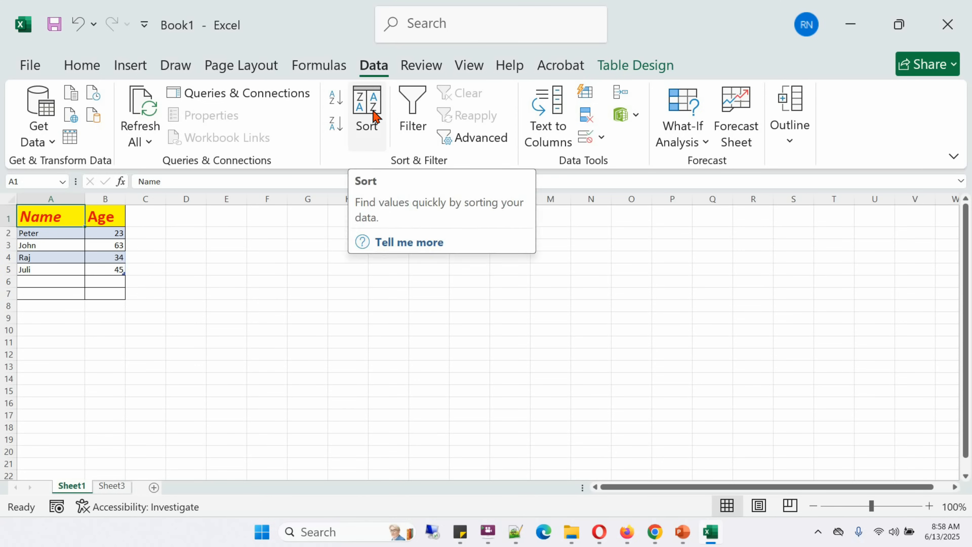
Sort the table by Age on cell values, from smallest to largest
left_click(111, 234)
left_click(360, 114)
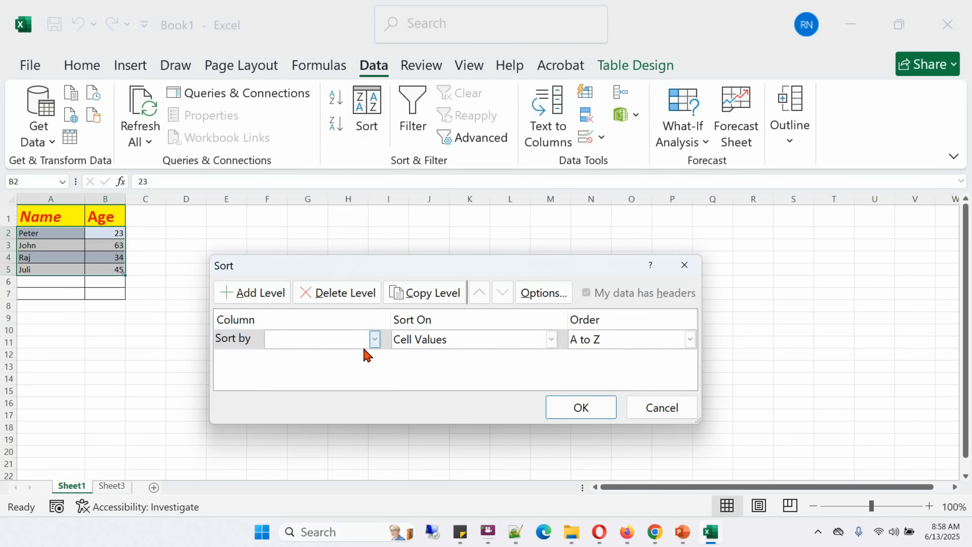
left_click(374, 338)
left_click(305, 373)
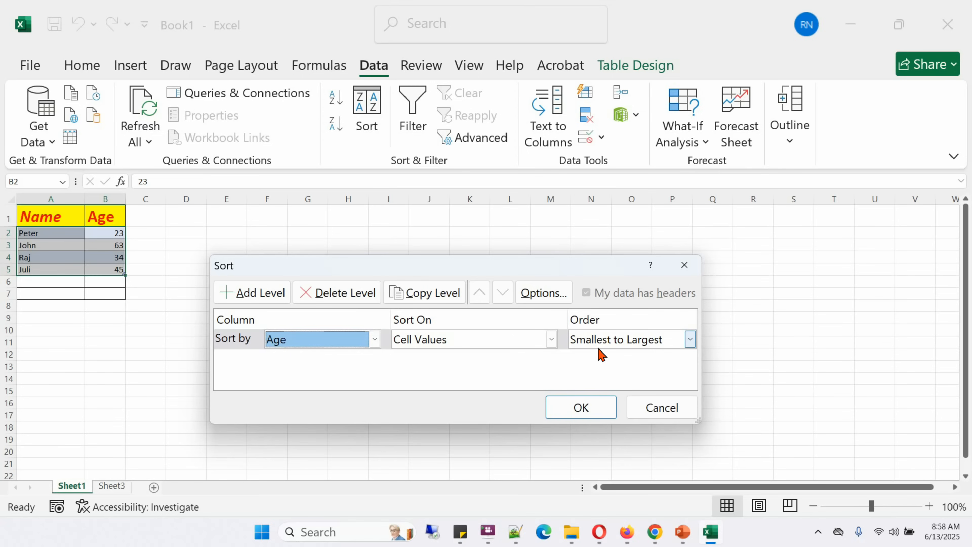
left_click(589, 414)
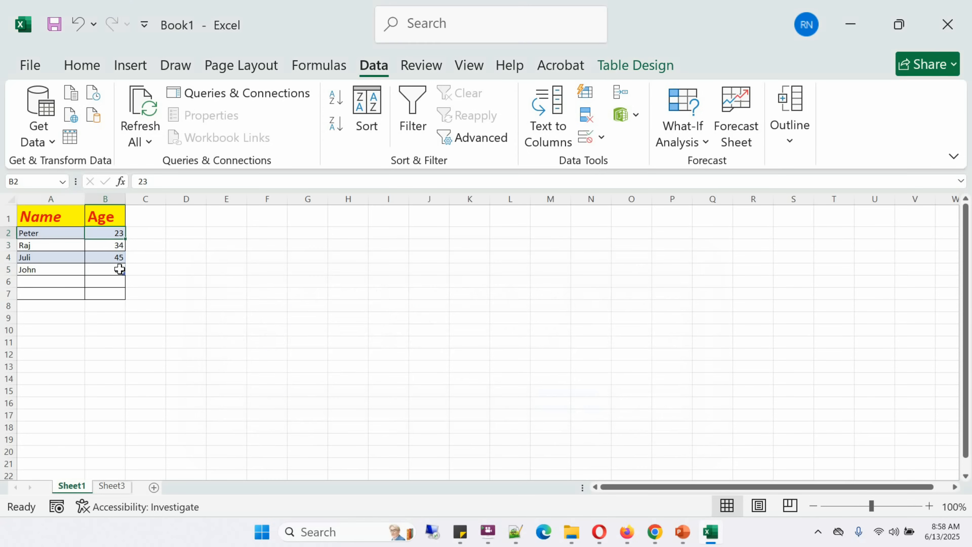
Change the Age sort order to largest to smallest
left_click(367, 122)
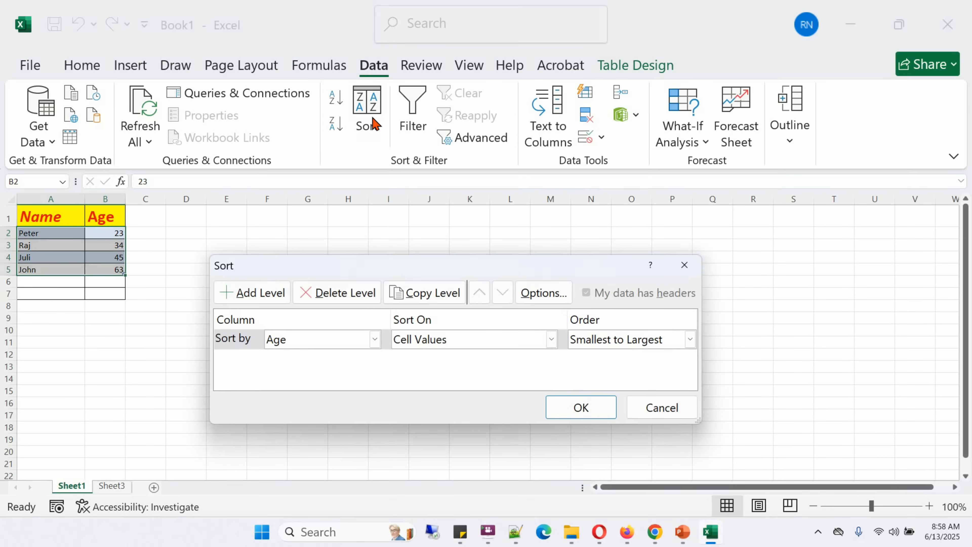
left_click(690, 339)
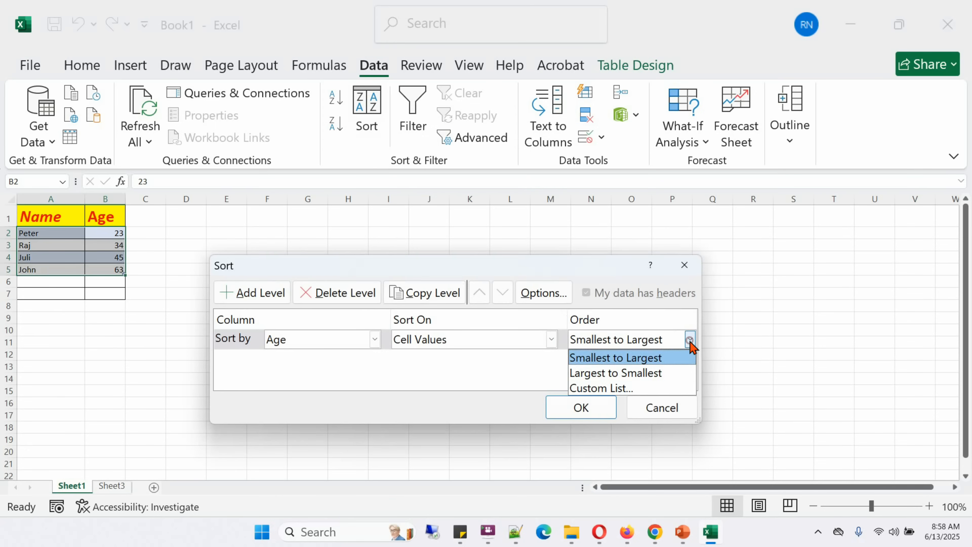
left_click(657, 378)
left_click(581, 407)
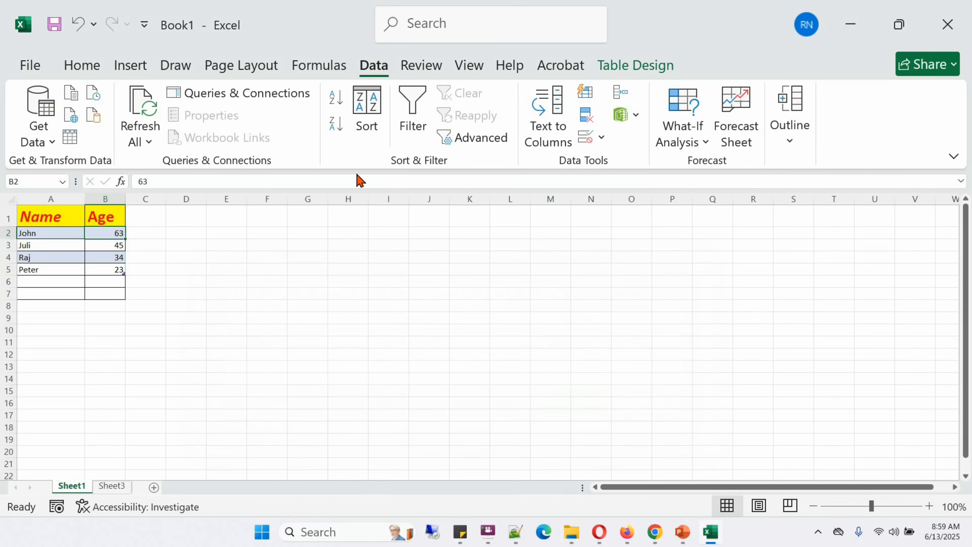
Sort the table by Name in A to Z order
left_click(366, 122)
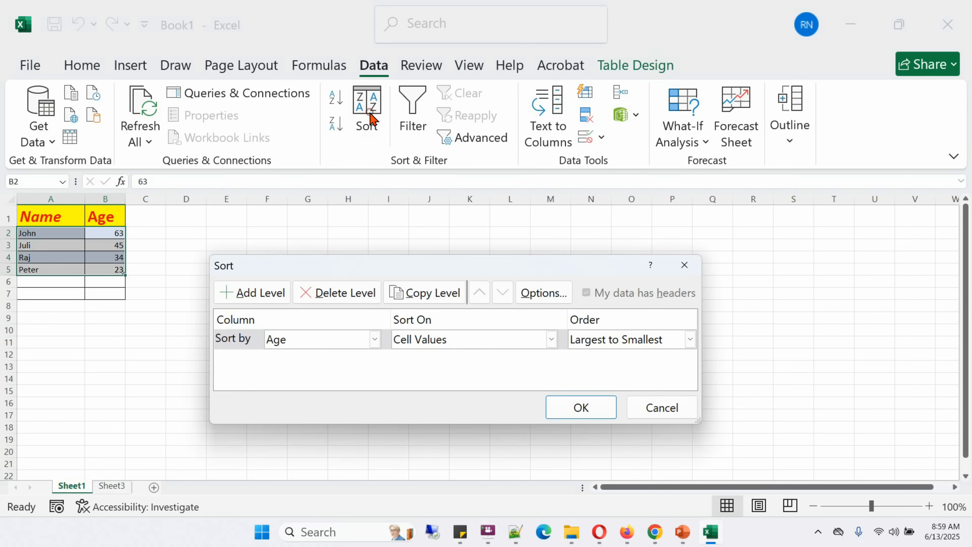
left_click(374, 339)
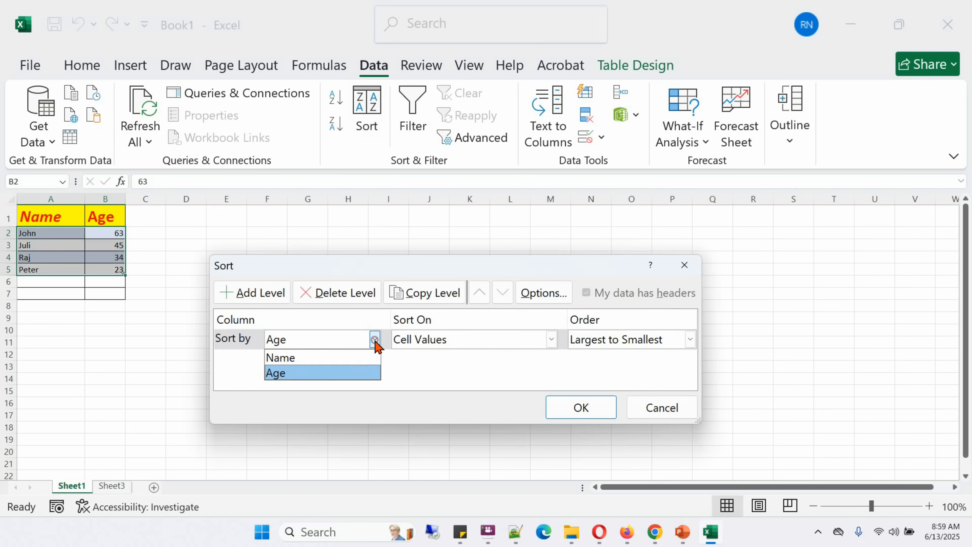
left_click(321, 358)
left_click(689, 339)
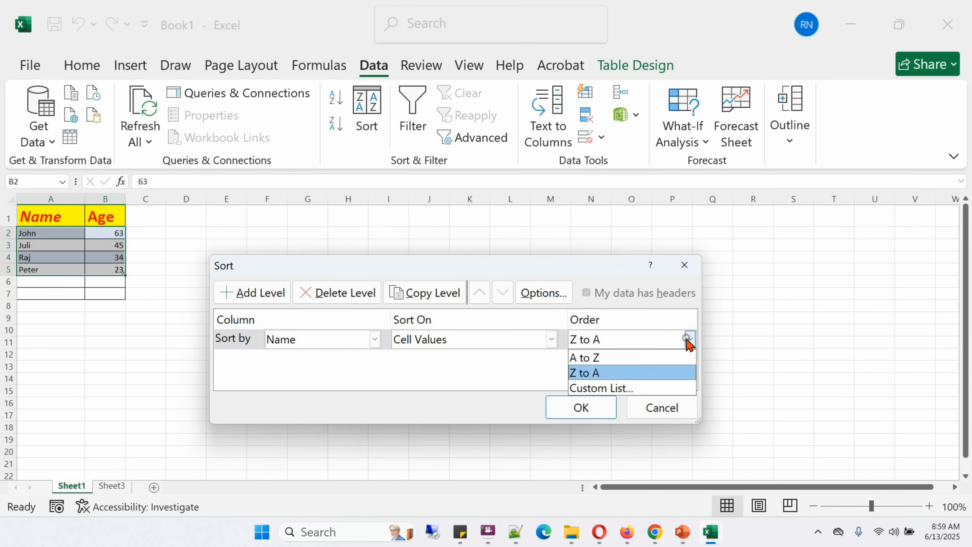
left_click(614, 360)
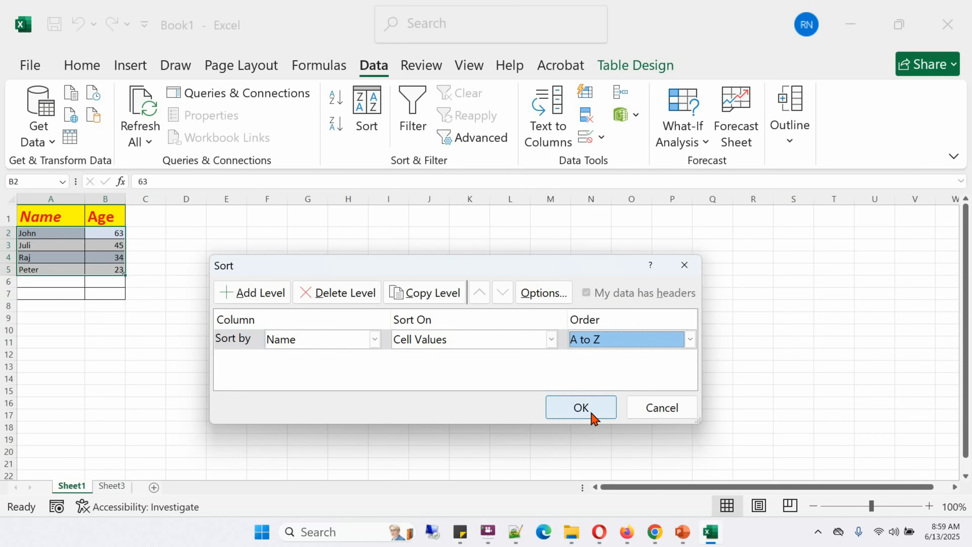
left_click(580, 408)
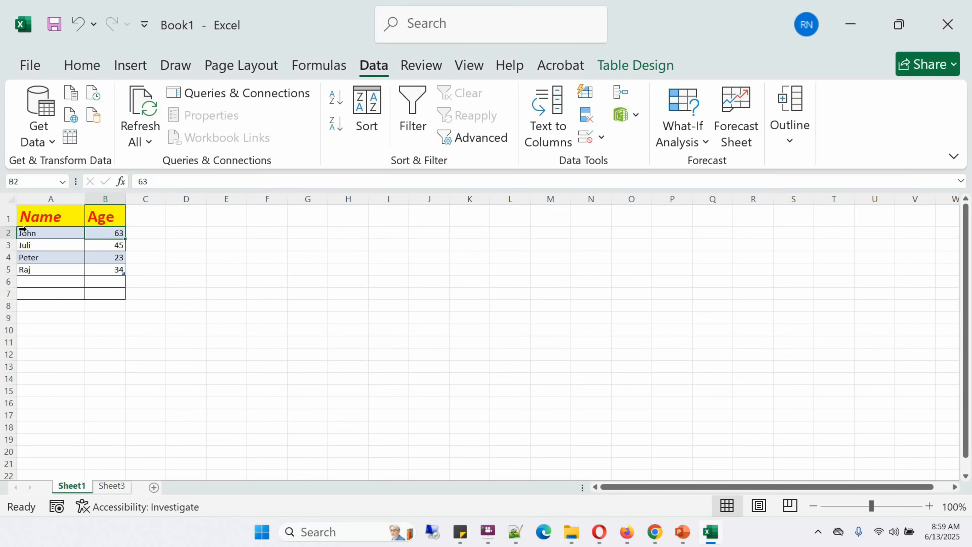
Re-sort the table by Name in Z to A order
left_click(365, 125)
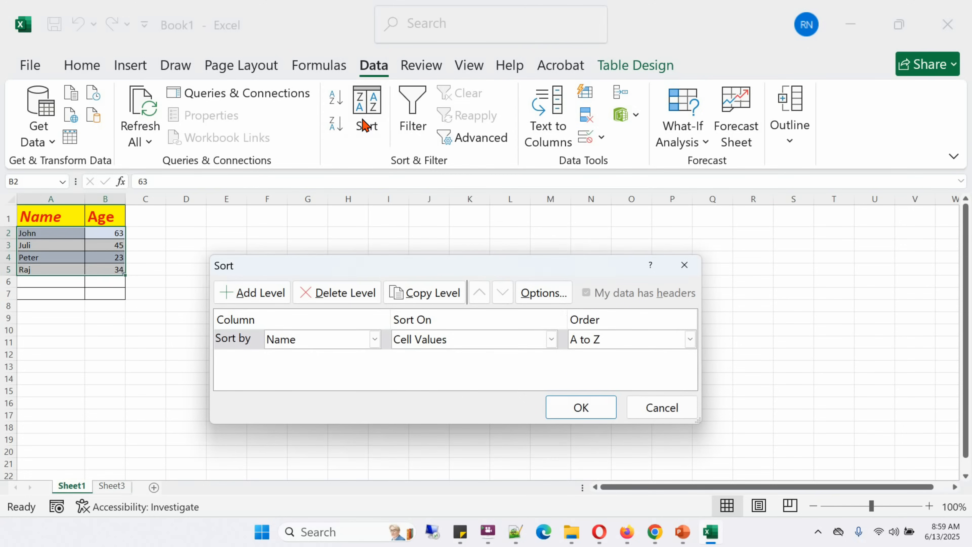
left_click(690, 339)
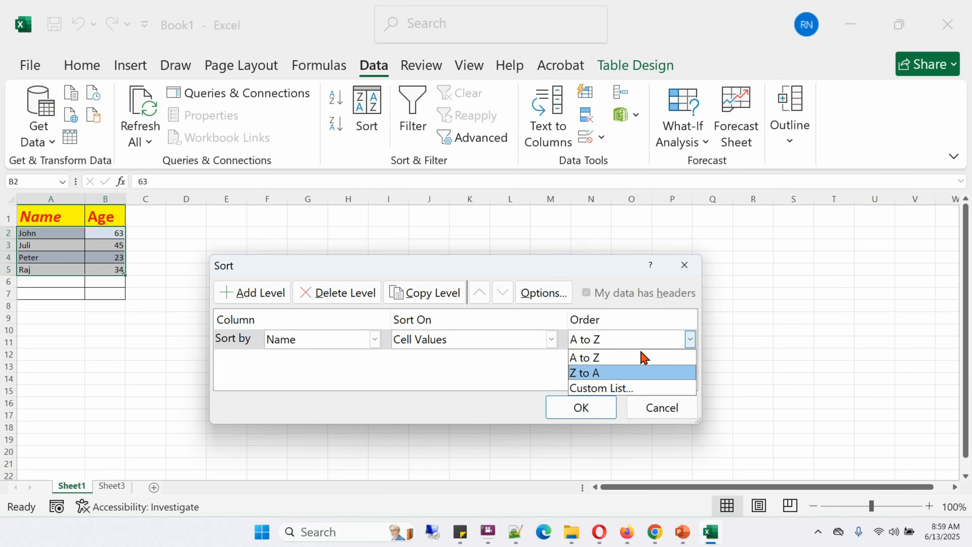
left_click(603, 373)
left_click(595, 409)
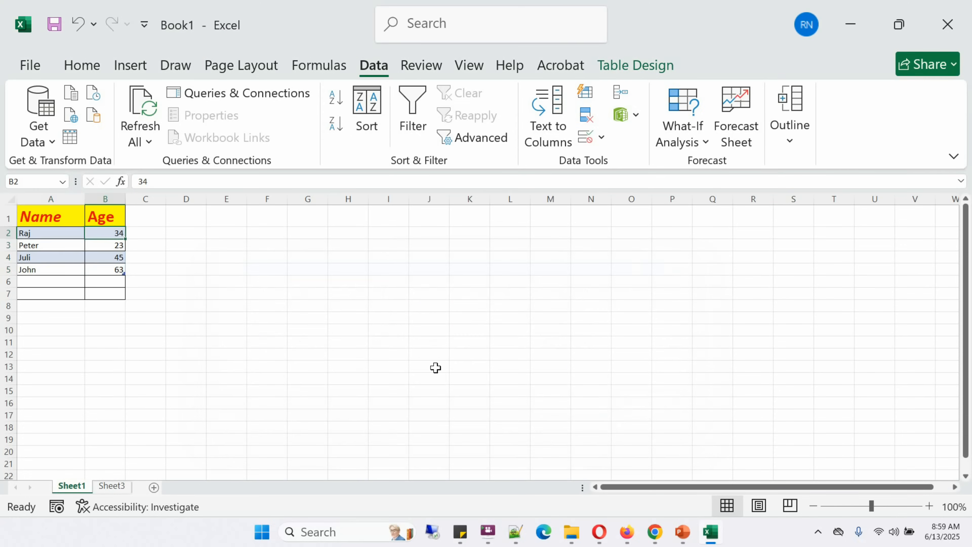
left_click(42, 257)
left_click(36, 243)
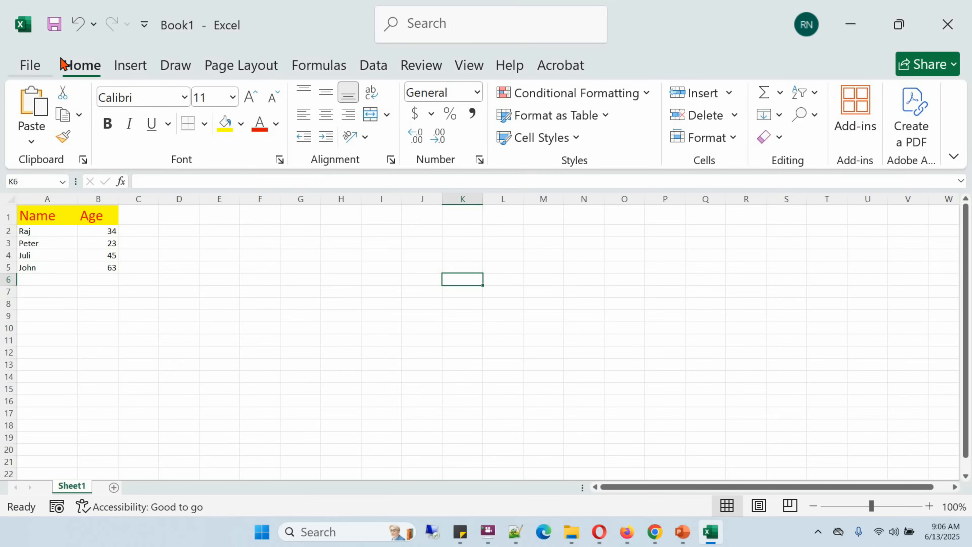
Save the workbook as Book1.xlsx in the Documents folder, in the Excel Workbook format
left_click(33, 64)
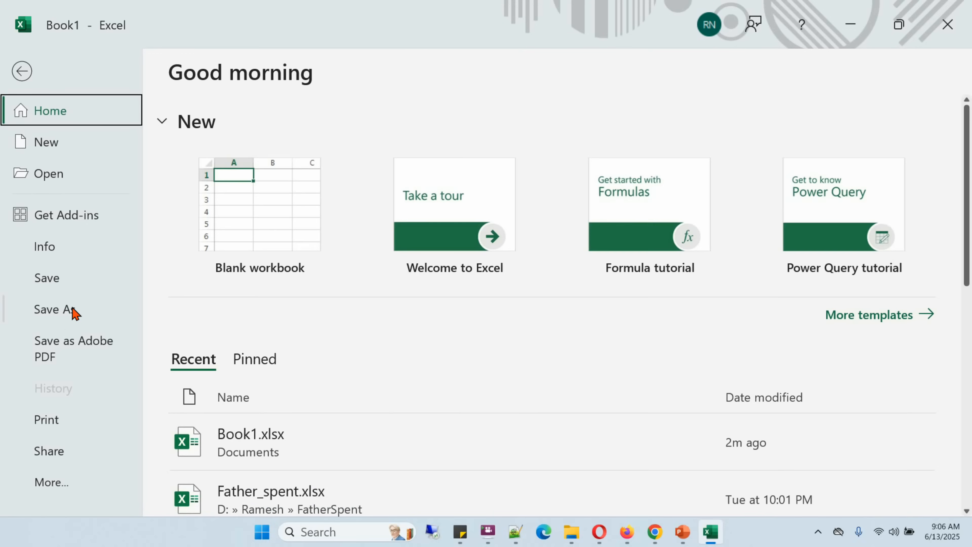
left_click(60, 309)
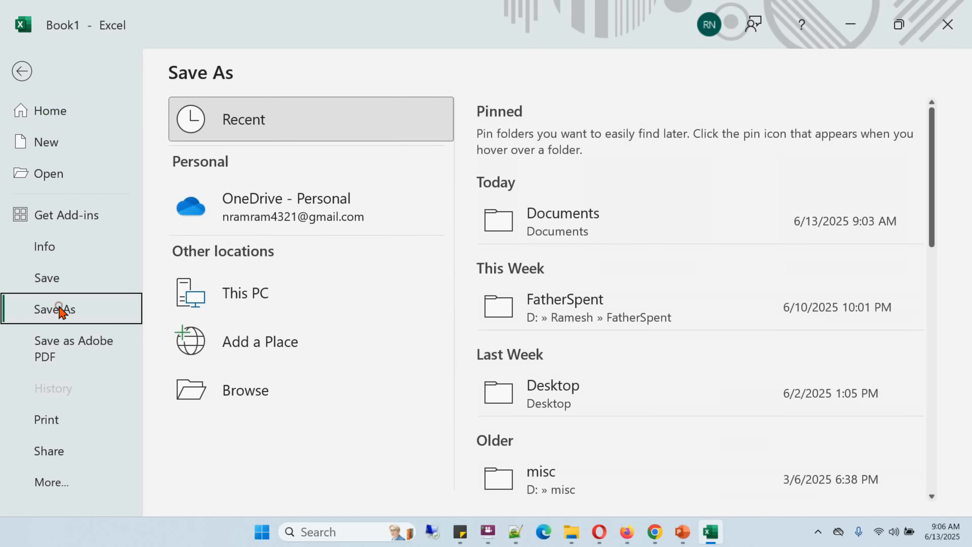
left_click(252, 299)
left_click(245, 394)
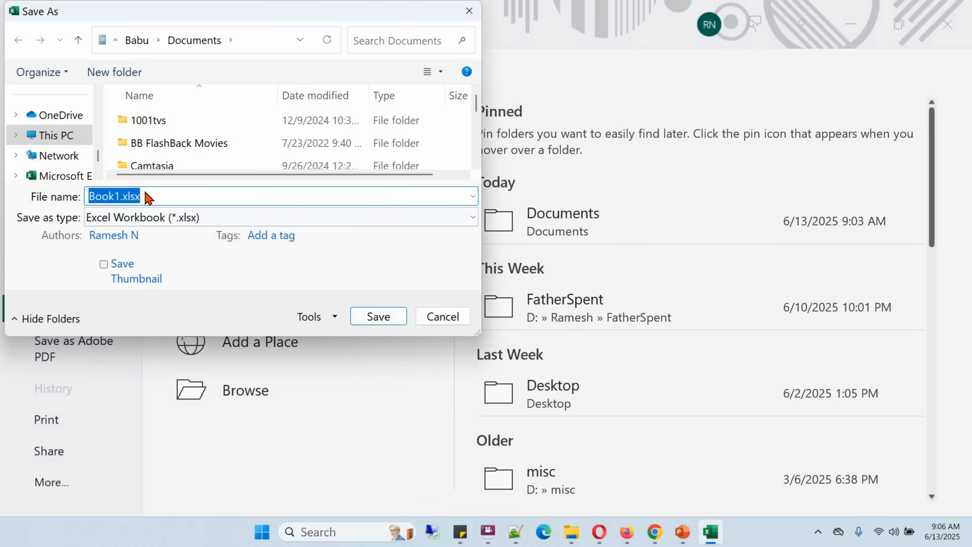
left_click(366, 314)
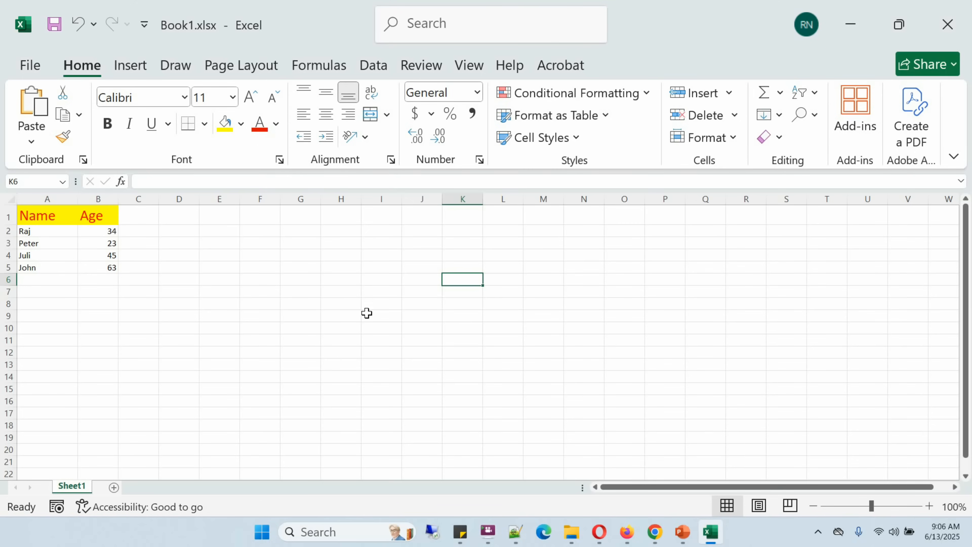